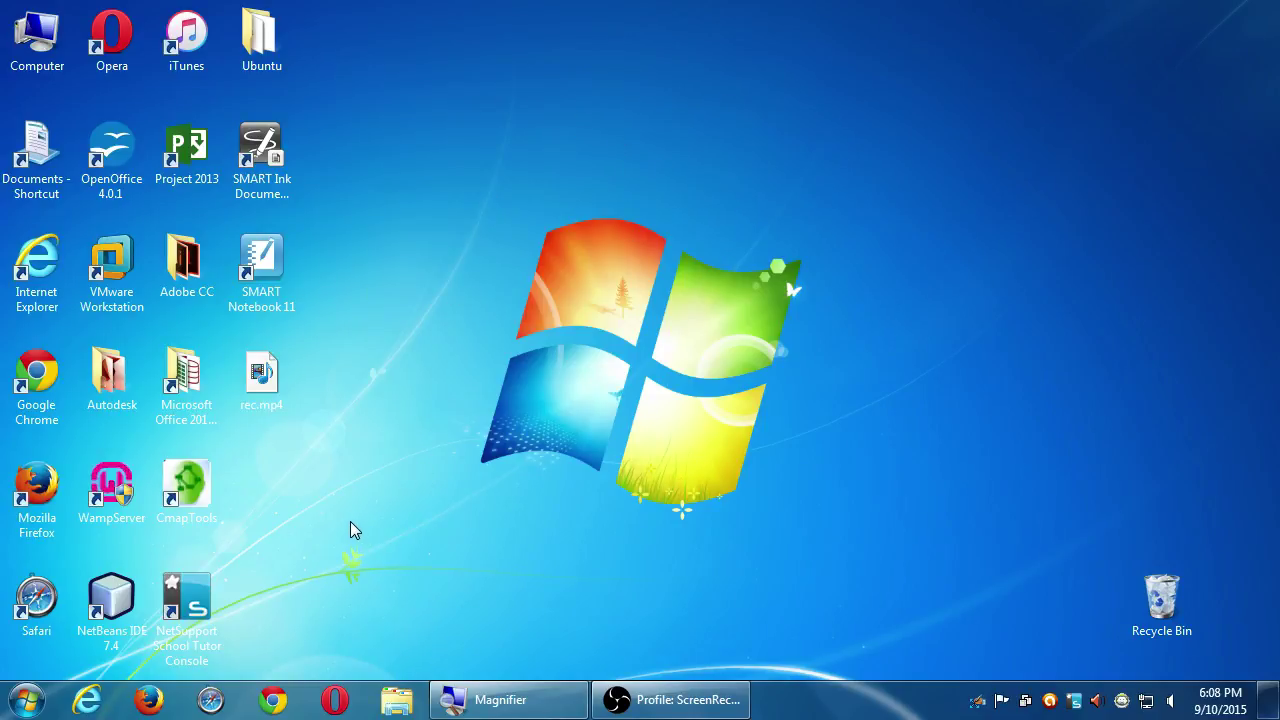
Step: Open the classroom data (Z:) network drive from Computer
left_click_drag(476, 464, 830, 206)
key("super+plus")
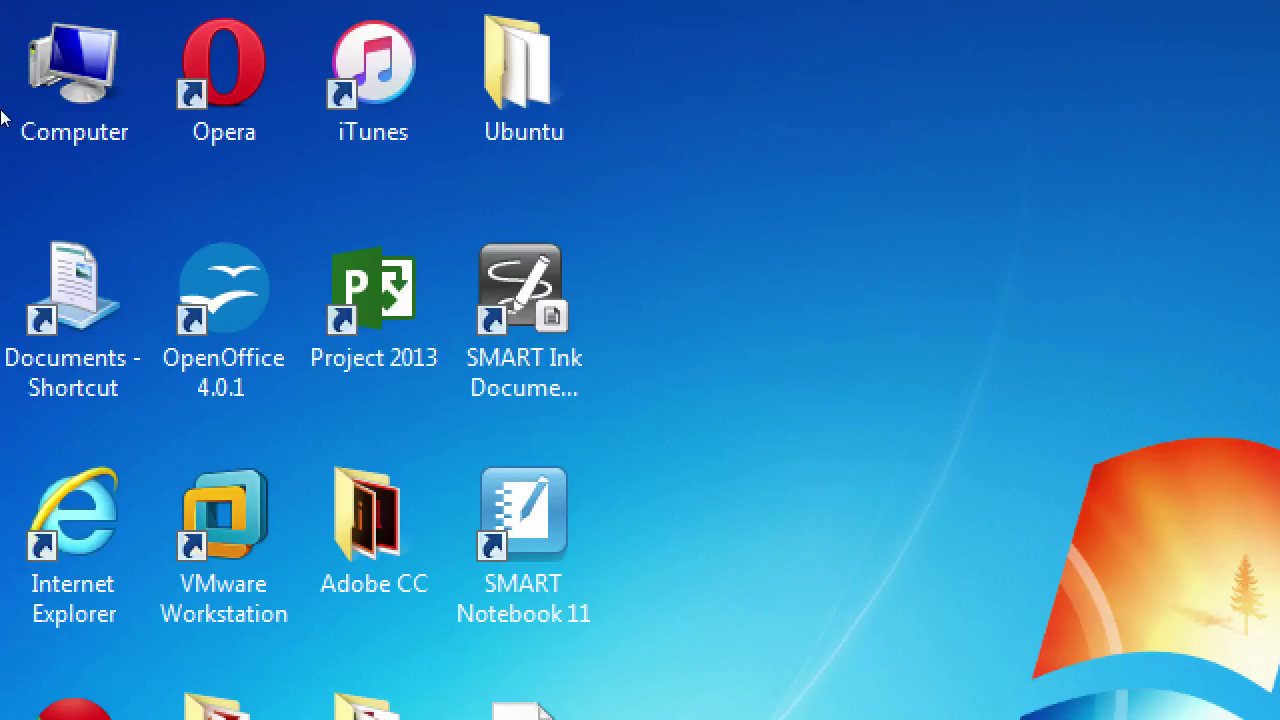
left_click(36, 32)
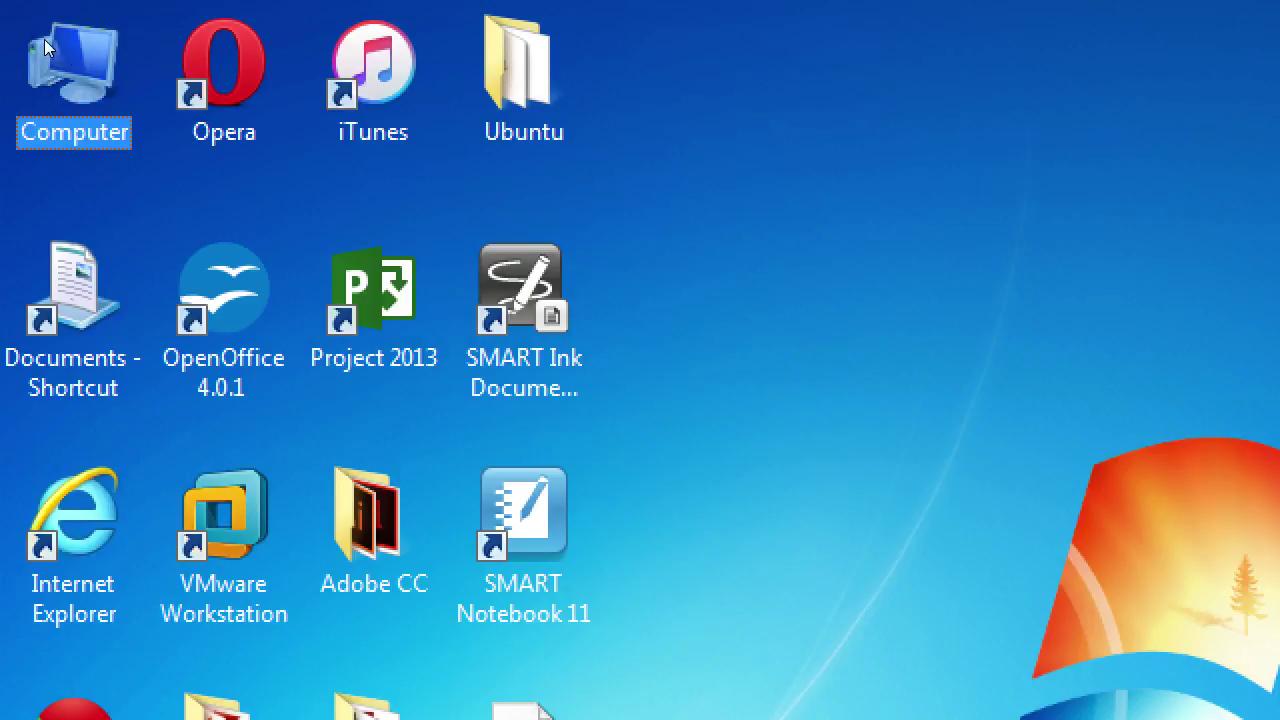
double_click(43, 36)
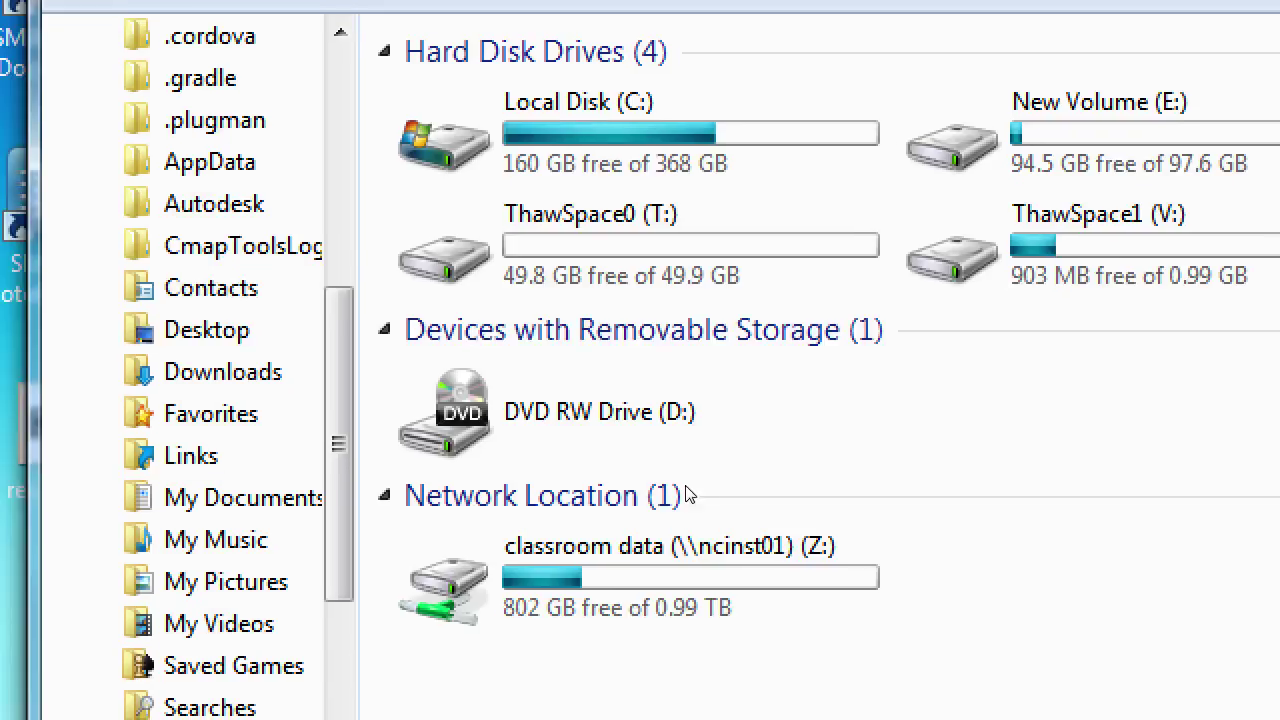
left_click(660, 548)
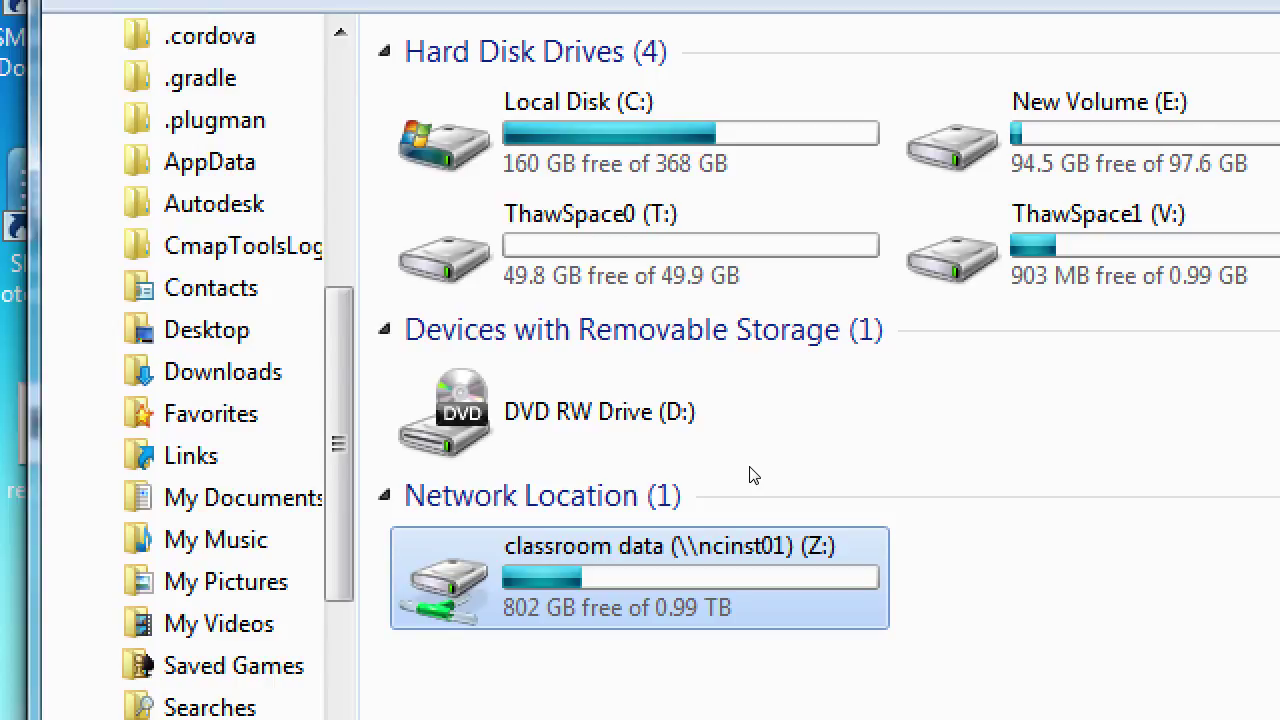
key("Return")
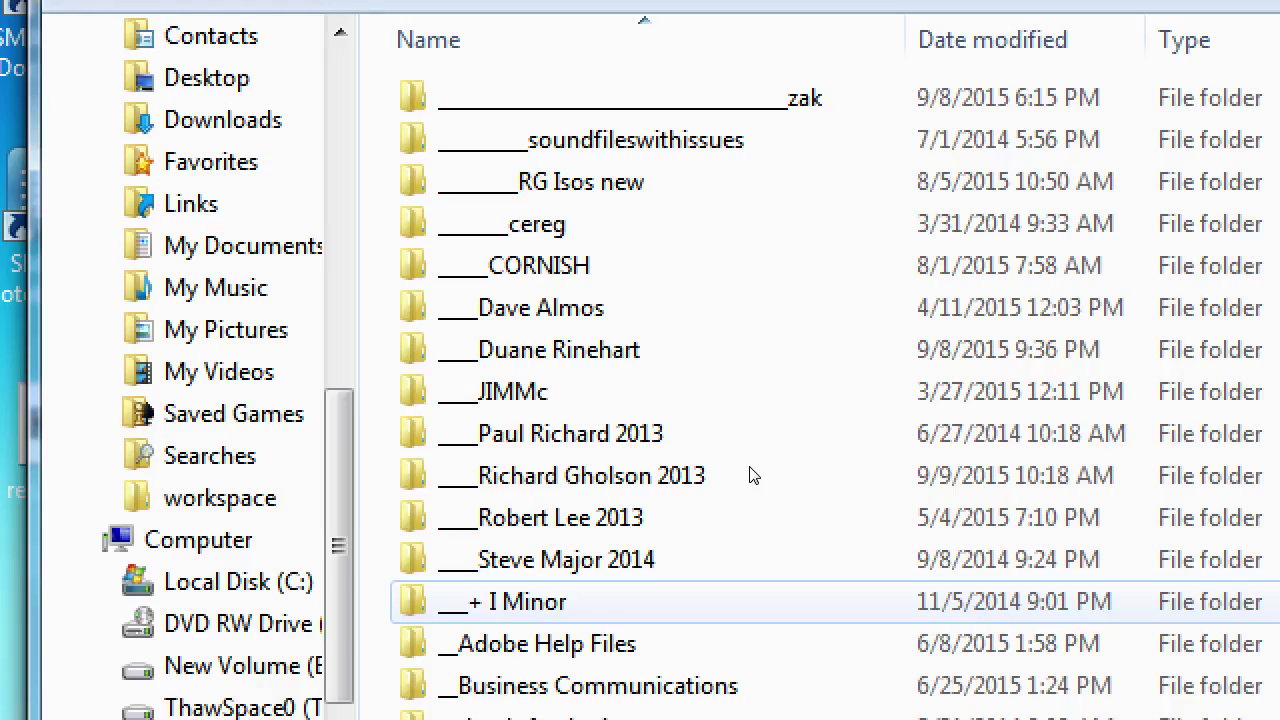
Step: Find and open the instructor's Android I folder on the classroom data drive, and dismiss the AutoPlay window for KING8GB (F:)
key("Down")
key("Down")
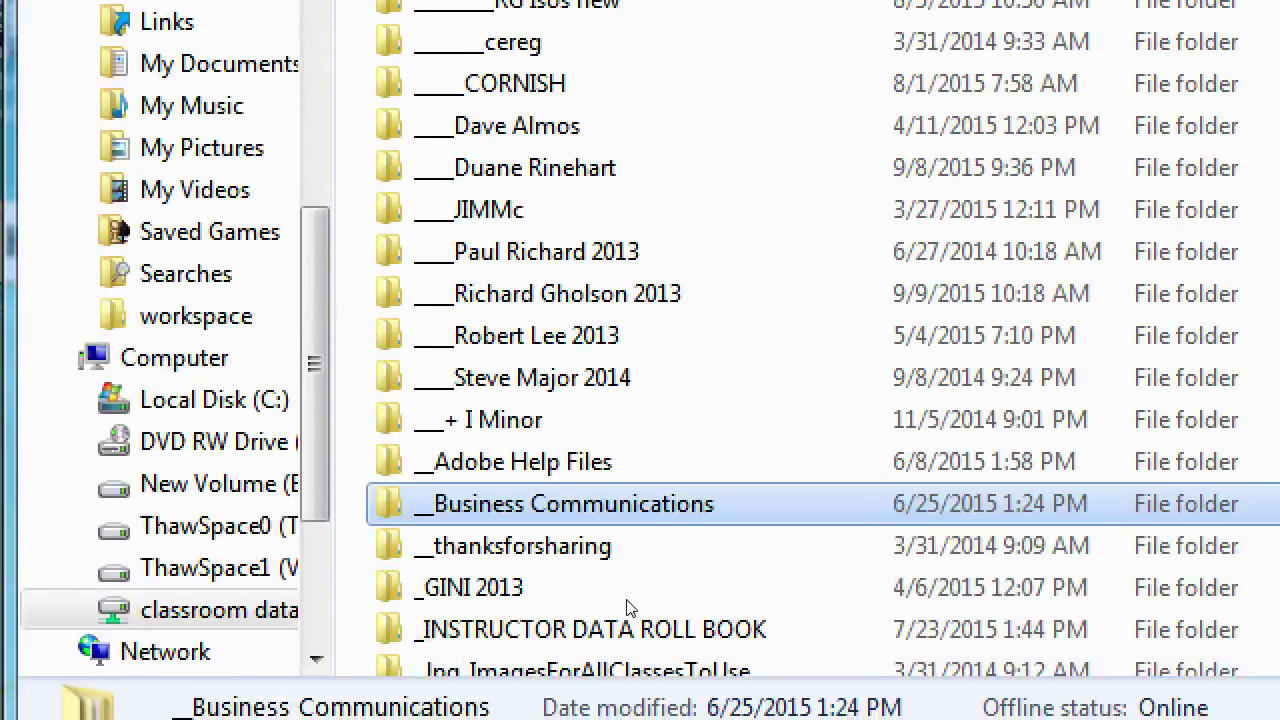
key("Down")
key("Down")
key("Down")
key("Down")
key("Down")
key("Down")
key("Down")
key("Down")
key("Down")
key("Down")
key("Down")
key("Down")
key("Down")
key("Down")
key("Down")
key("Down")
key("Down")
key("Down")
key("Down")
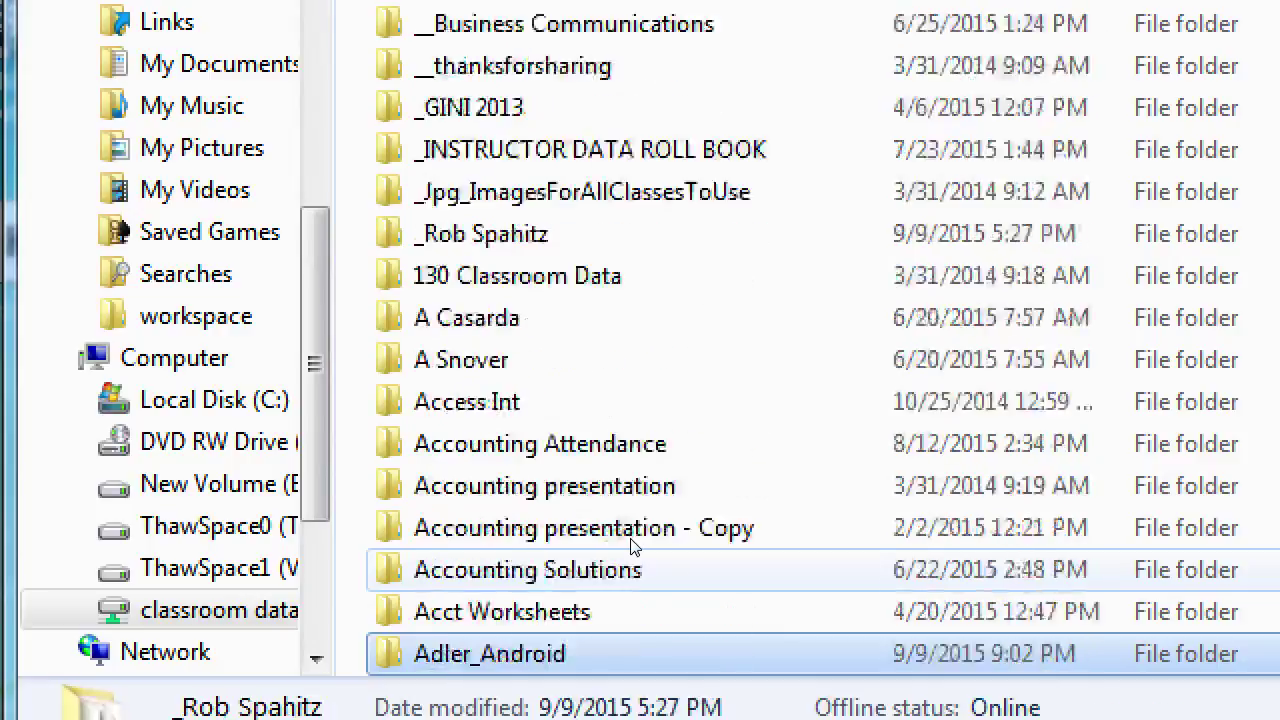
key("Down")
key("Down")
key("Down")
key("Down")
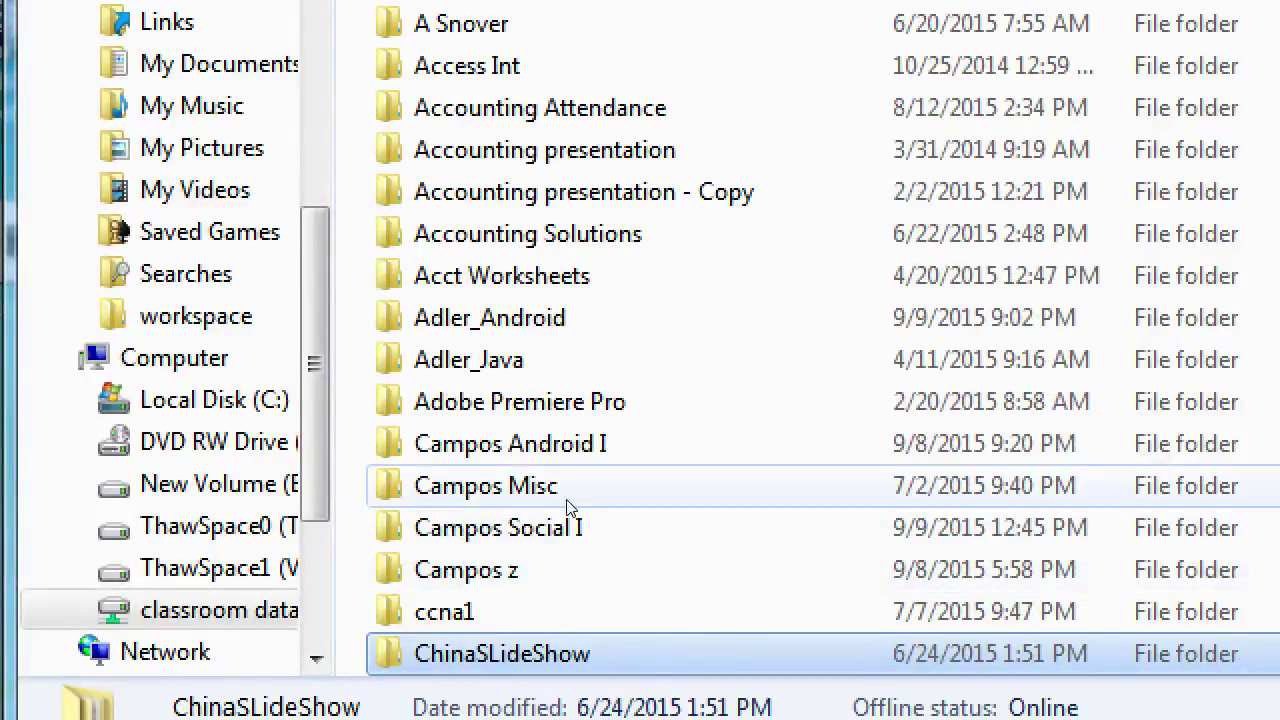
left_click(540, 455)
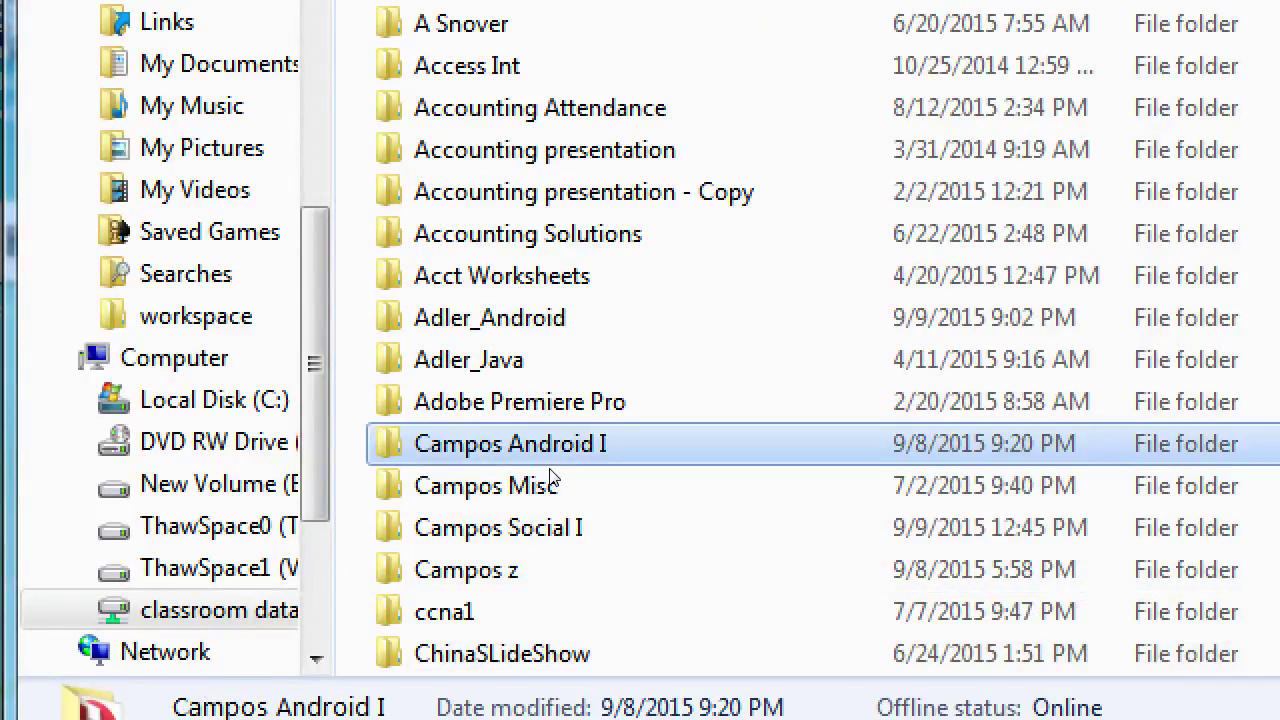
key("Return")
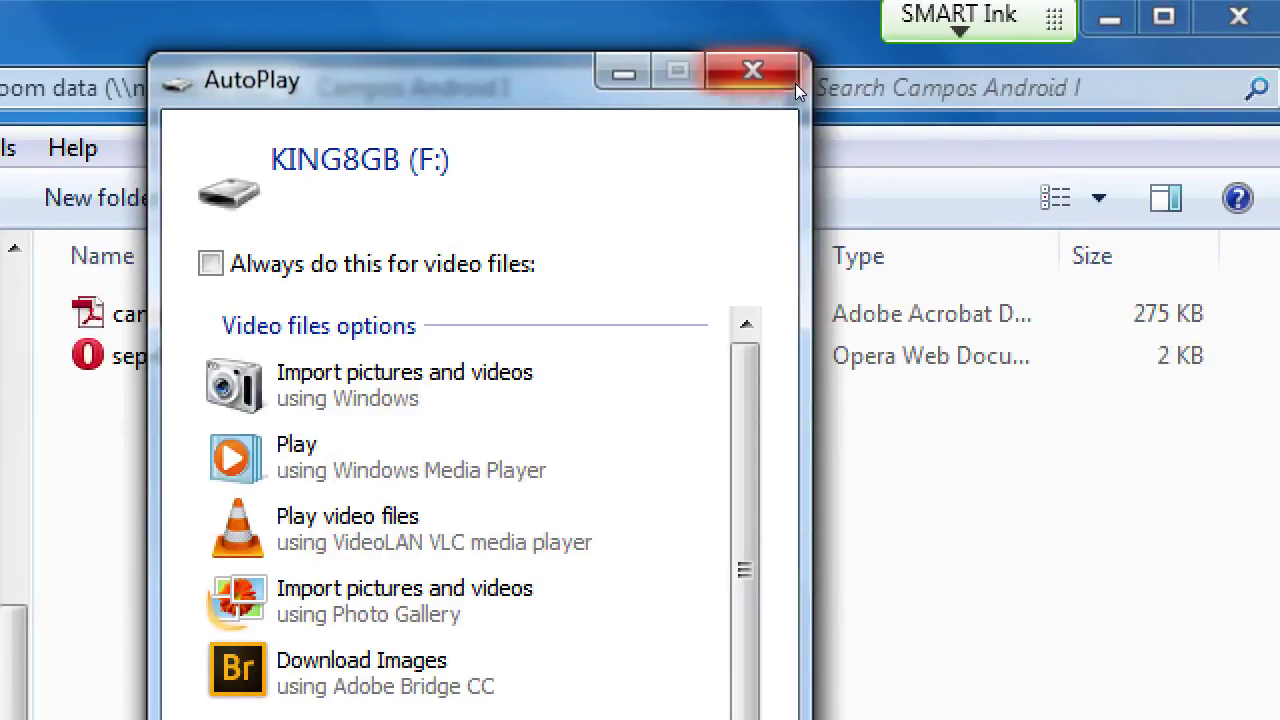
left_click(916, 47)
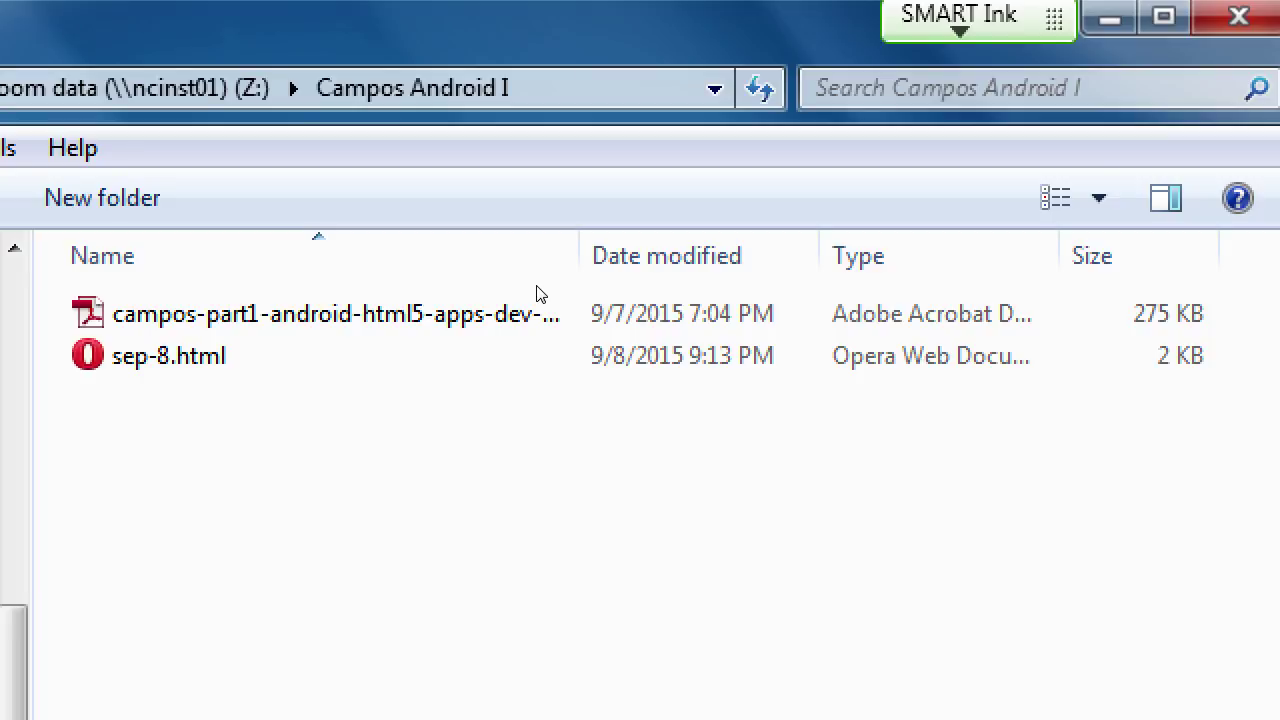
Step: Examine the available actions for sep-8.html, including Edit with Notepad++, and close the folder window
key("ctrl+KP_Add")
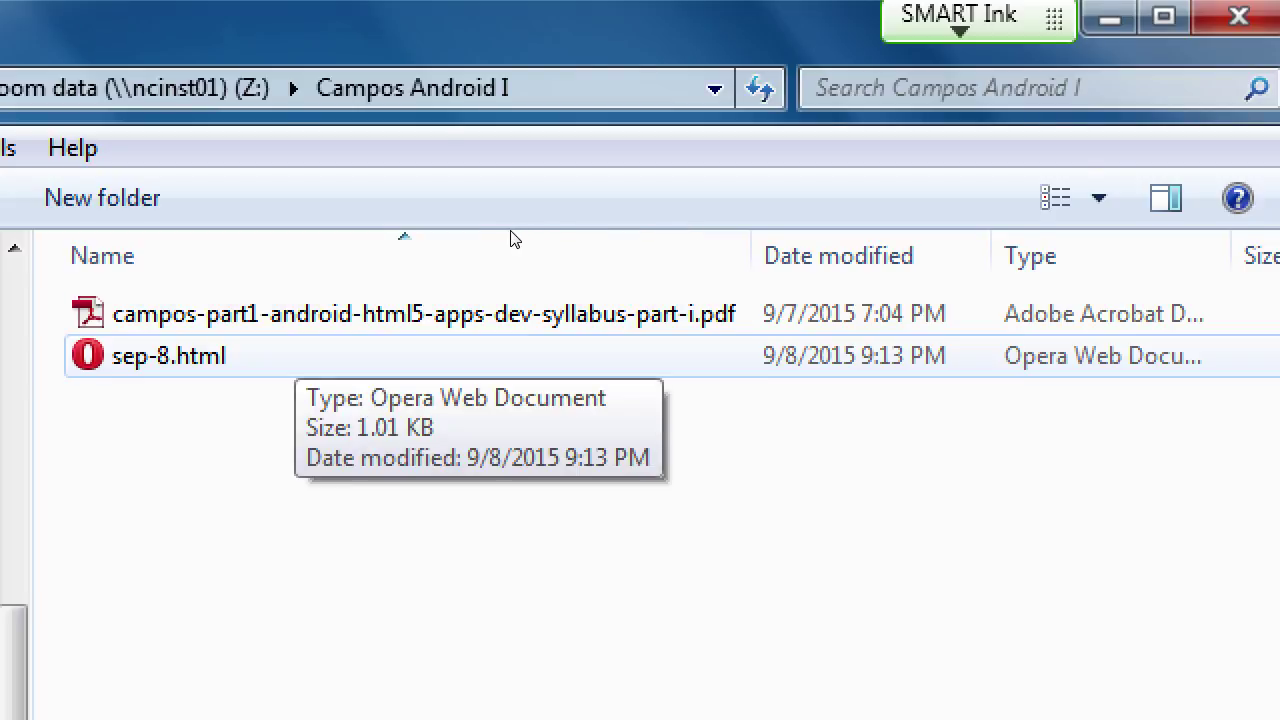
key("Return")
key("shift+F10")
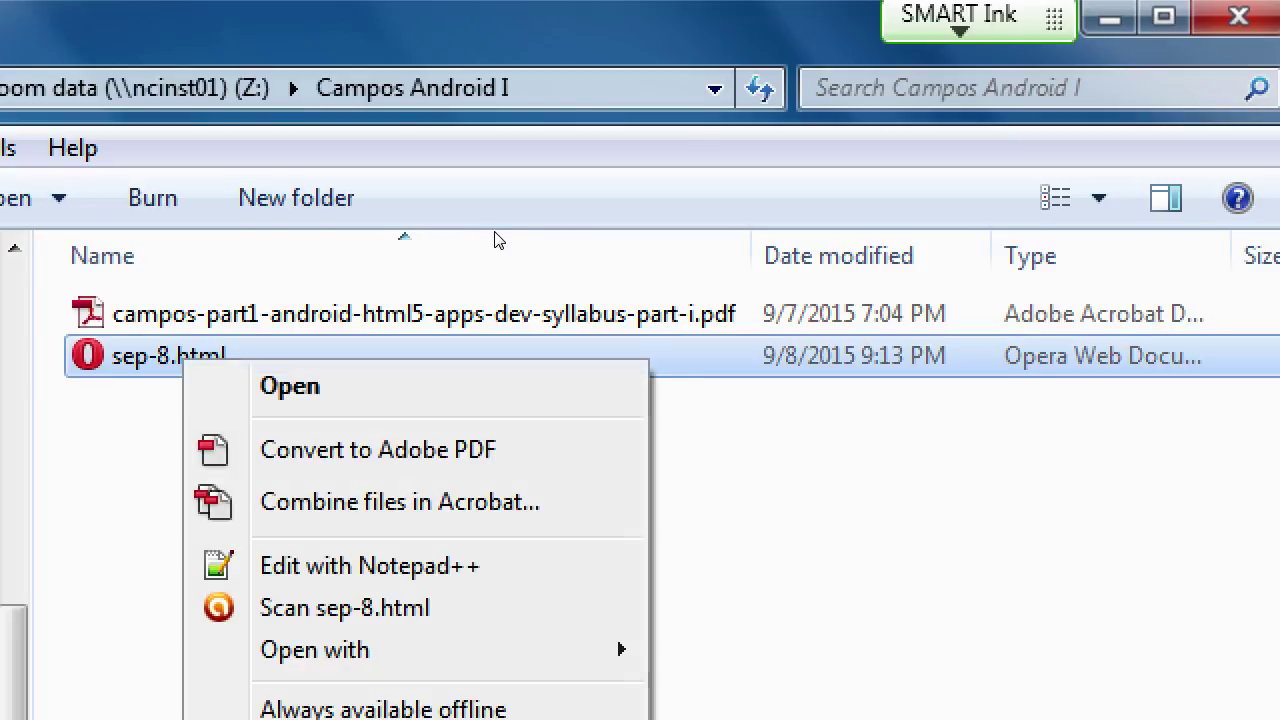
key("Down")
key("Down")
key("Down")
key("Down")
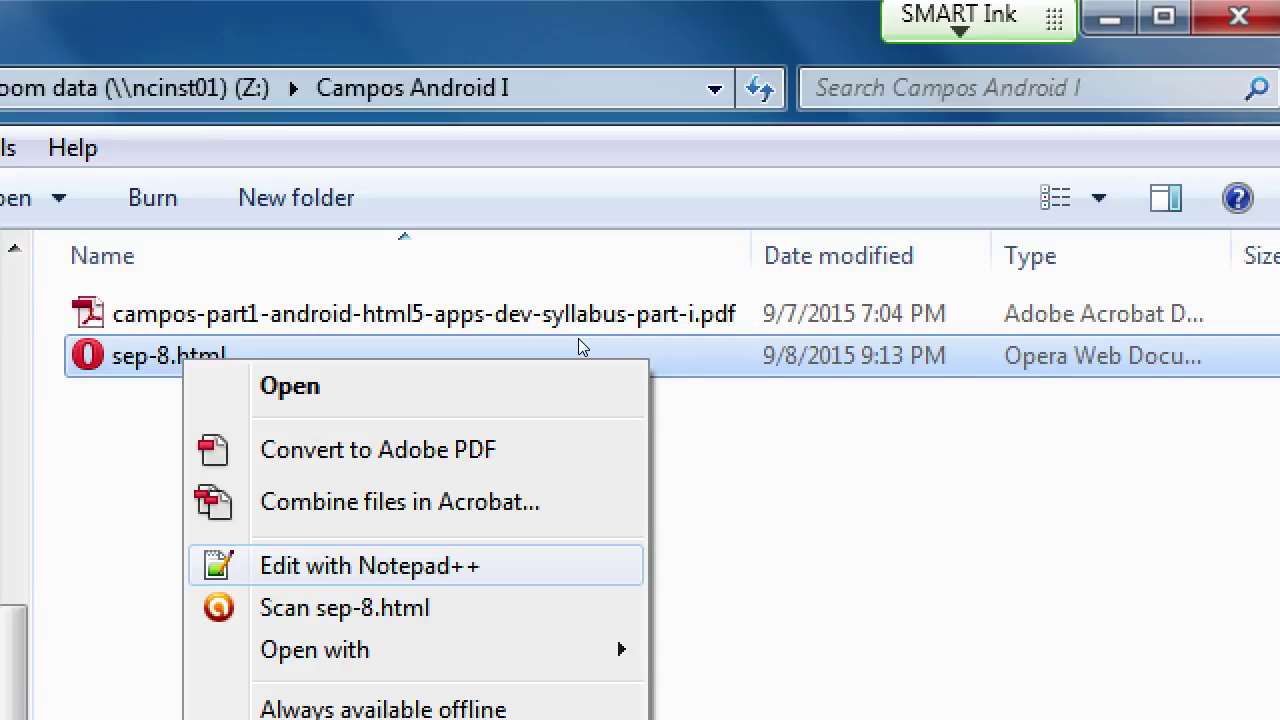
left_click(776, 532)
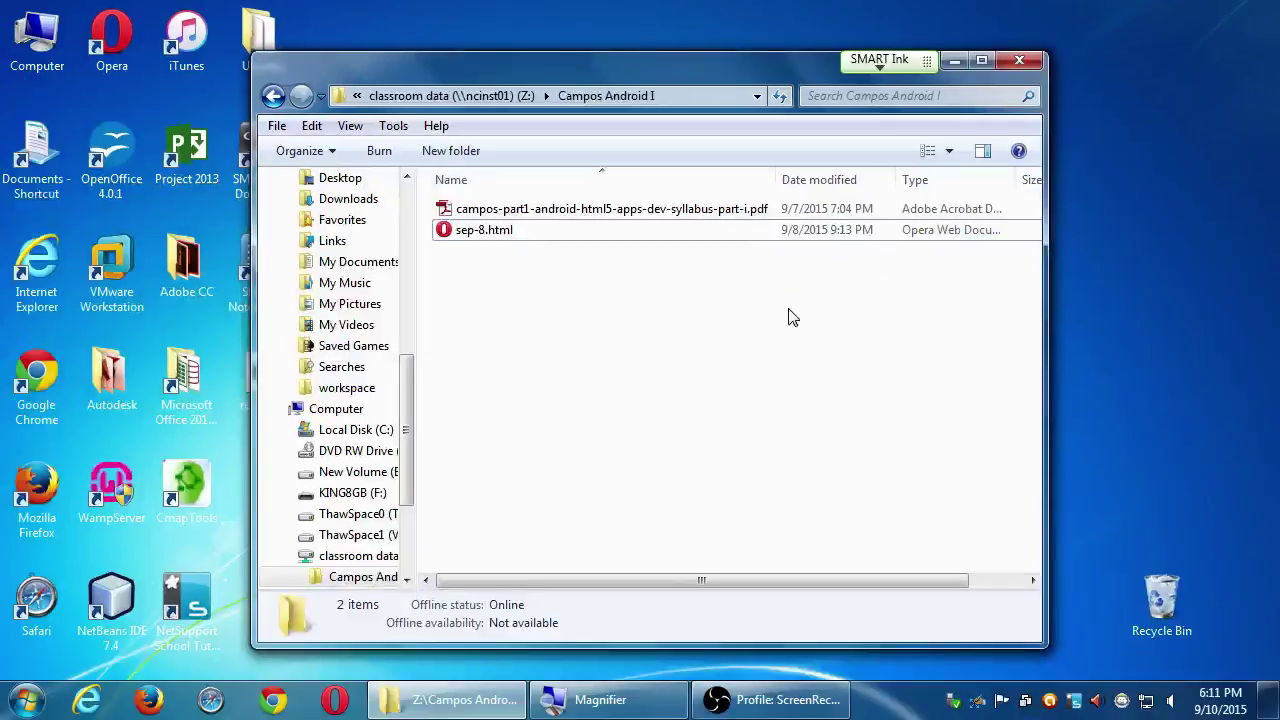
left_click(1020, 60)
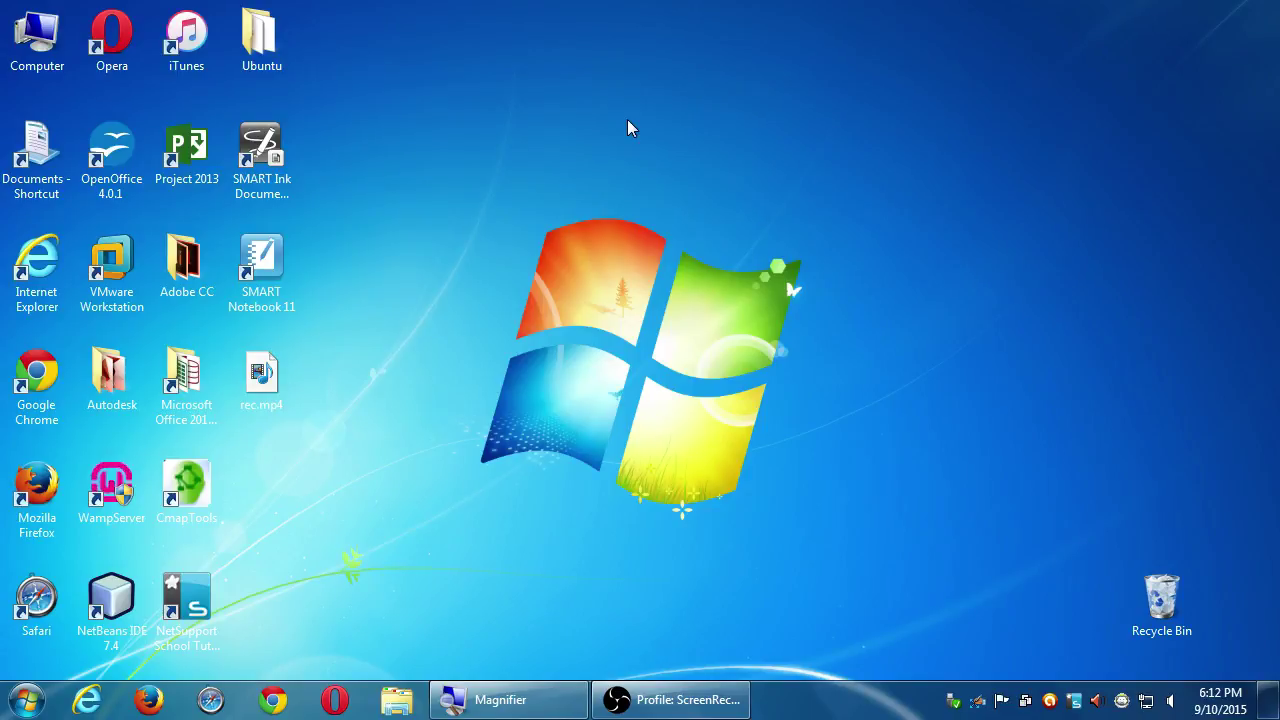
Step: Search for notepad++ among the installed programs, launch Notepad++ and cancel its update download
left_click(36, 700)
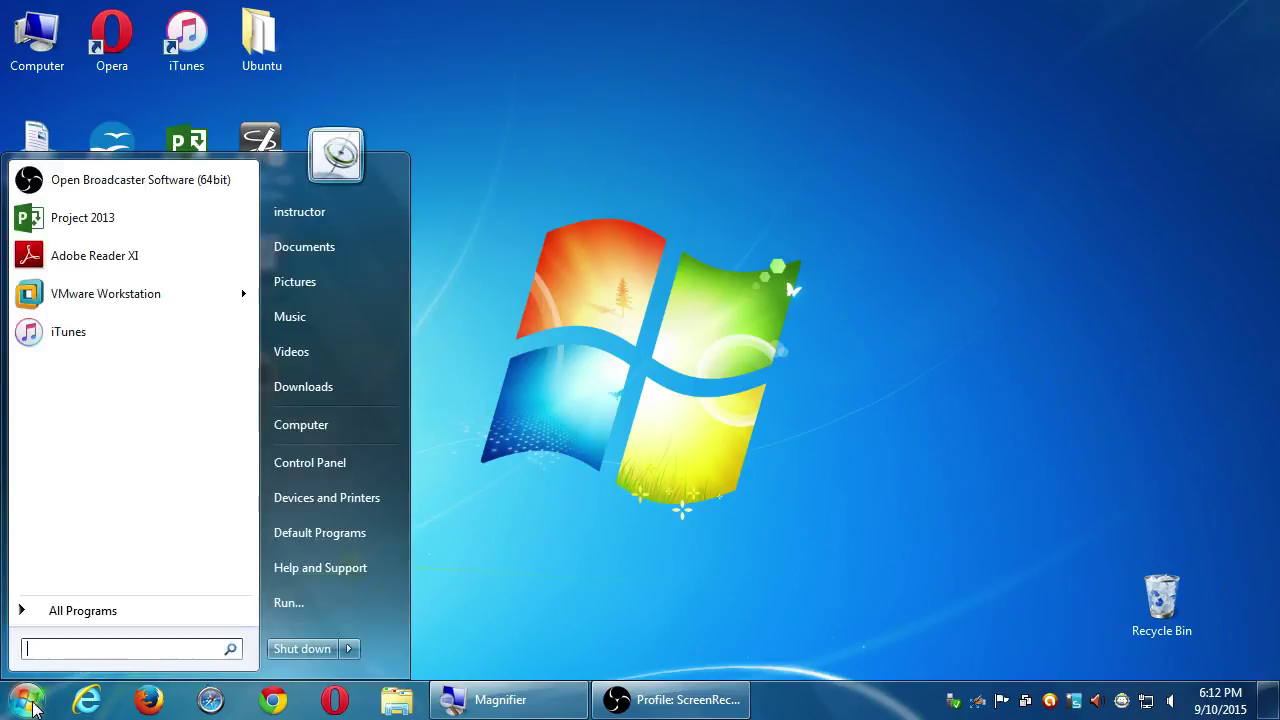
key("super+plus")
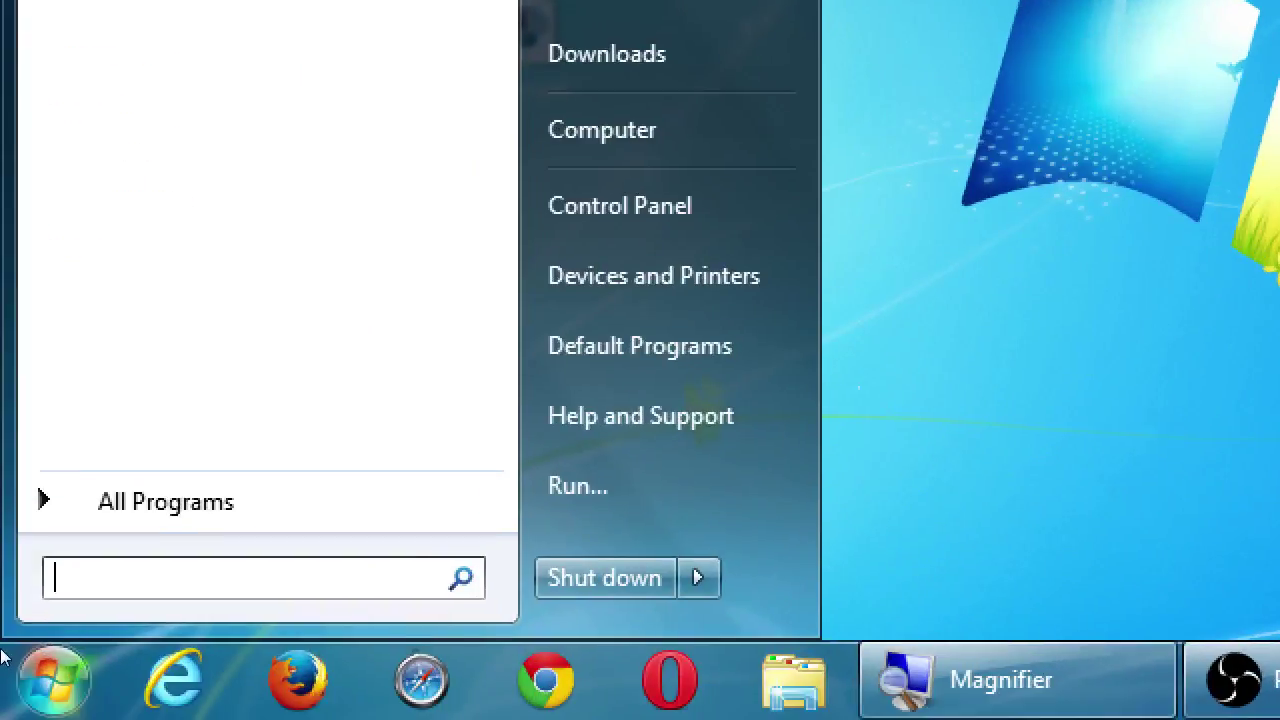
type("notepad")
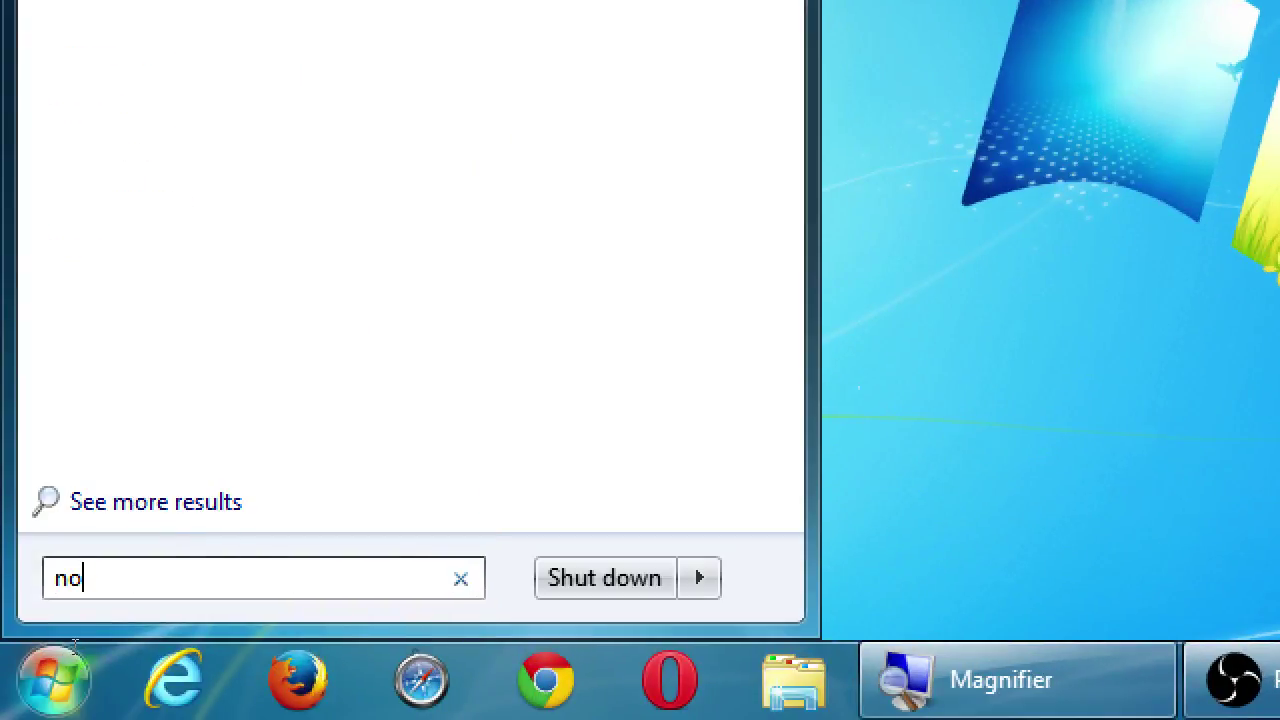
type("++")
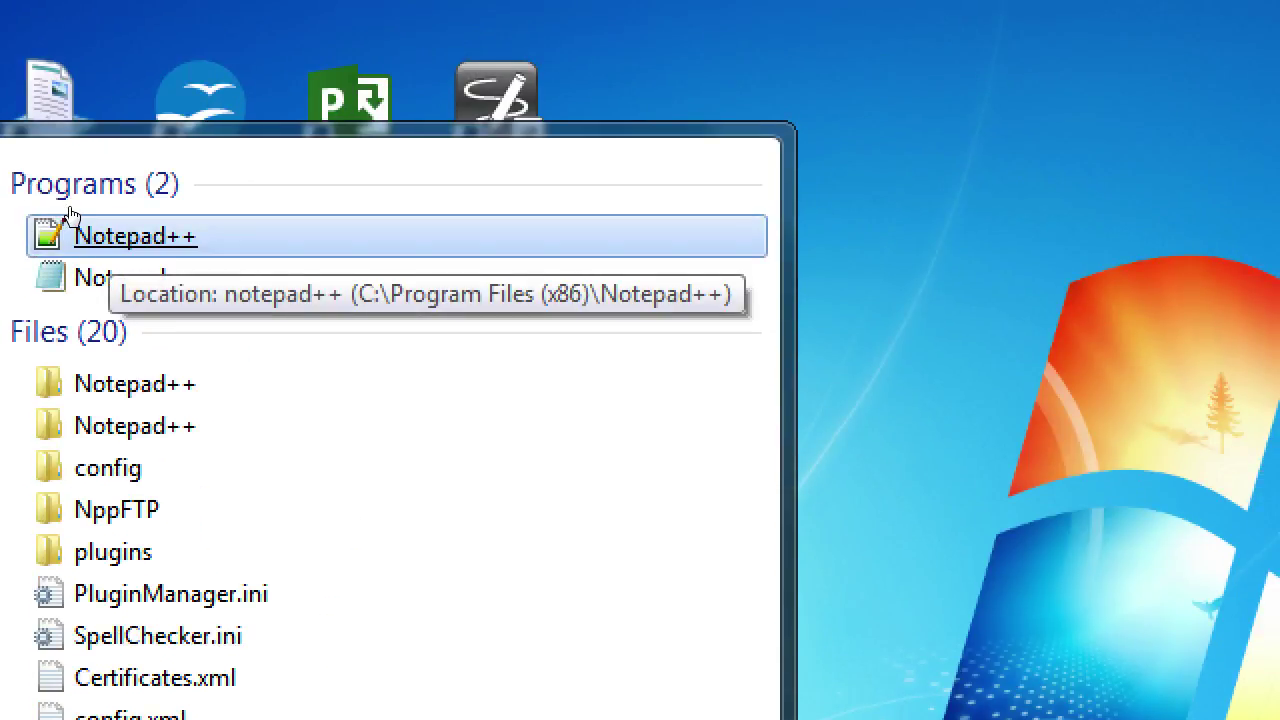
left_click(70, 212)
key("super+minus")
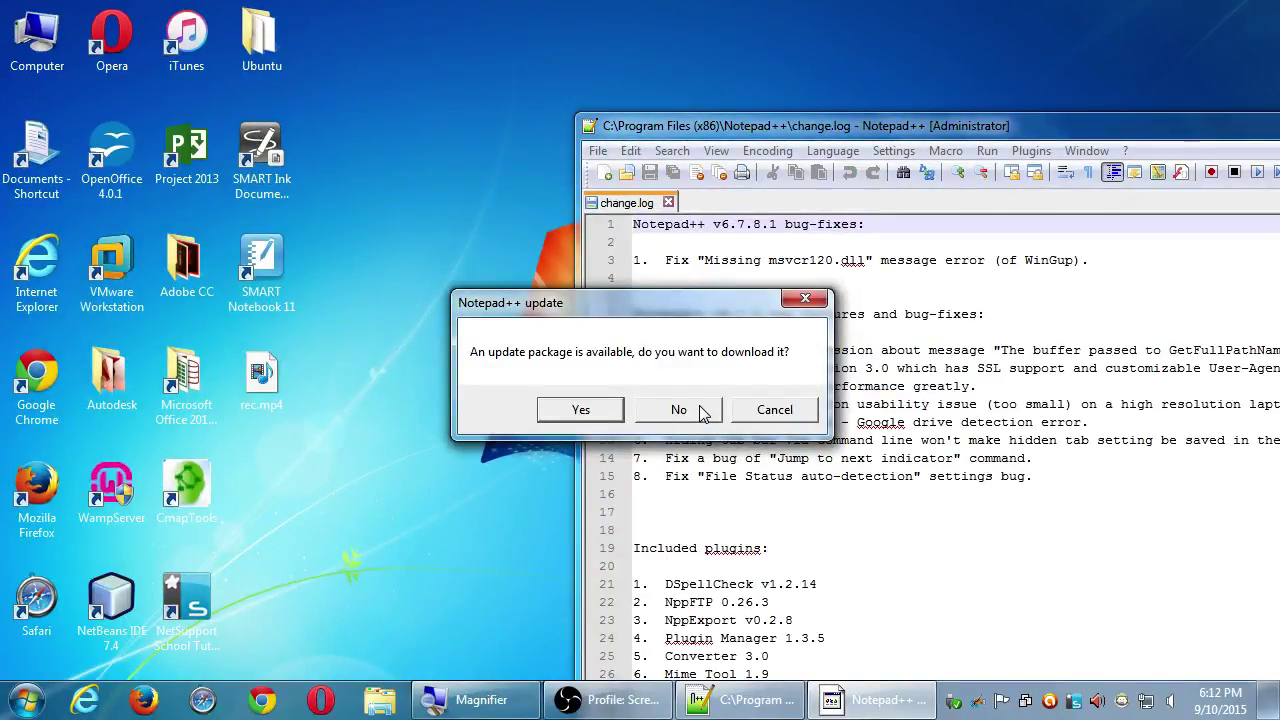
left_click(797, 412)
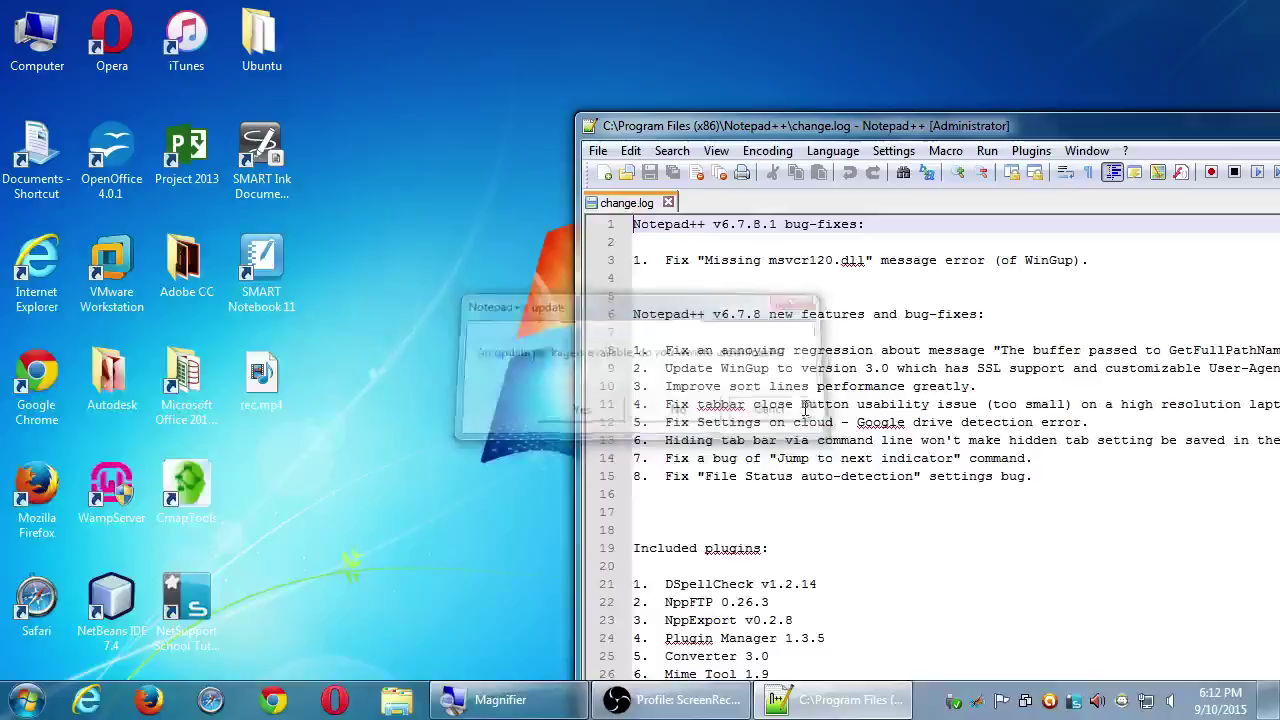
Step: Maximize the Notepad++ window and create a new blank file
double_click(968, 126)
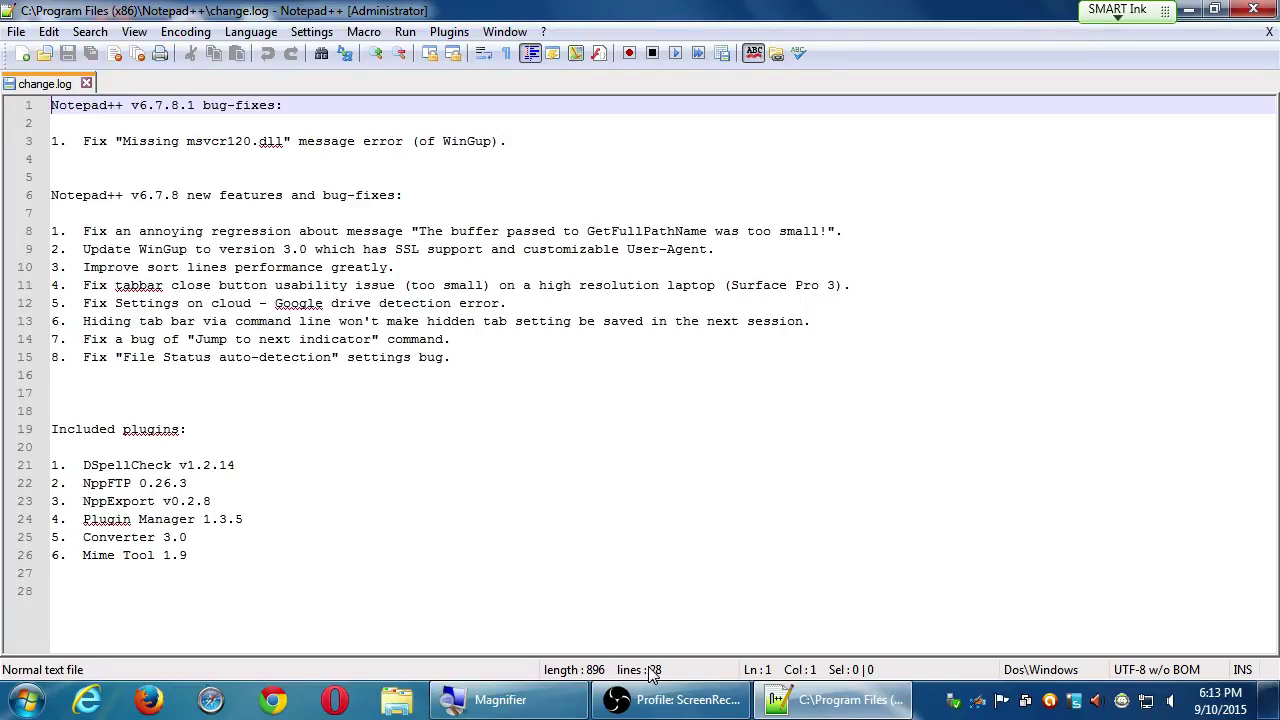
left_click(601, 483)
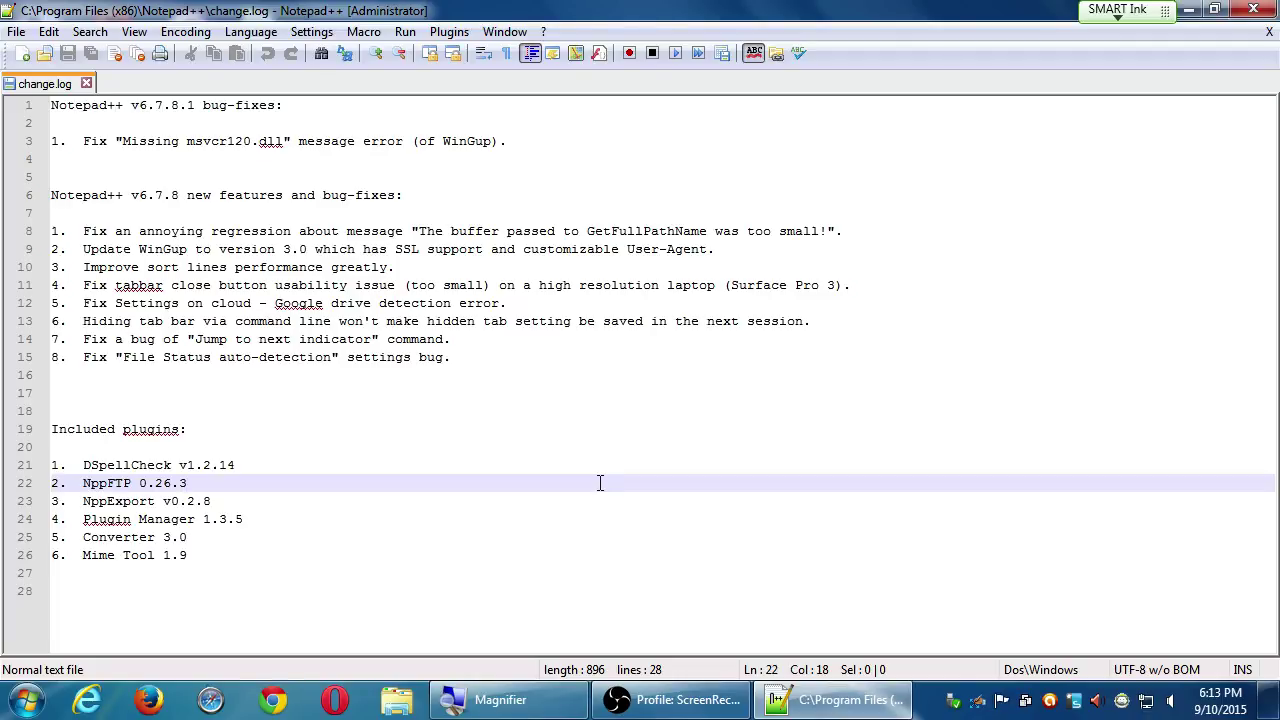
key("ctrl+Home")
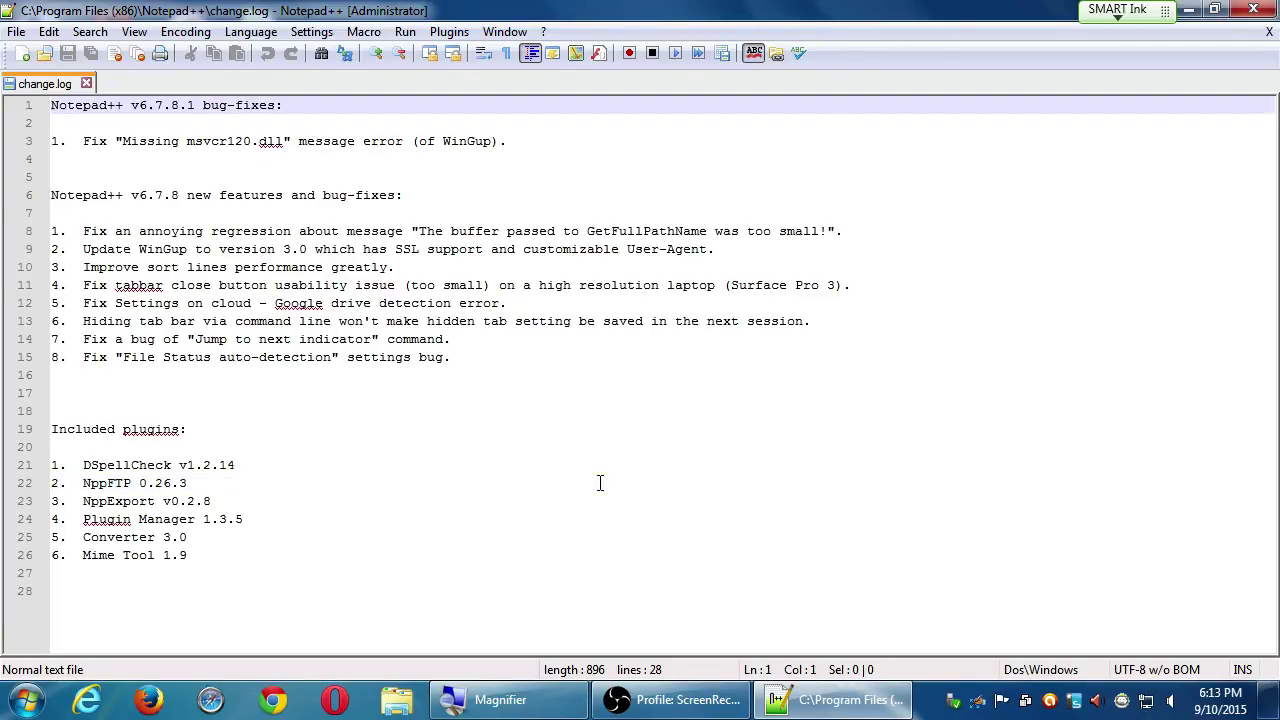
key("super+plus")
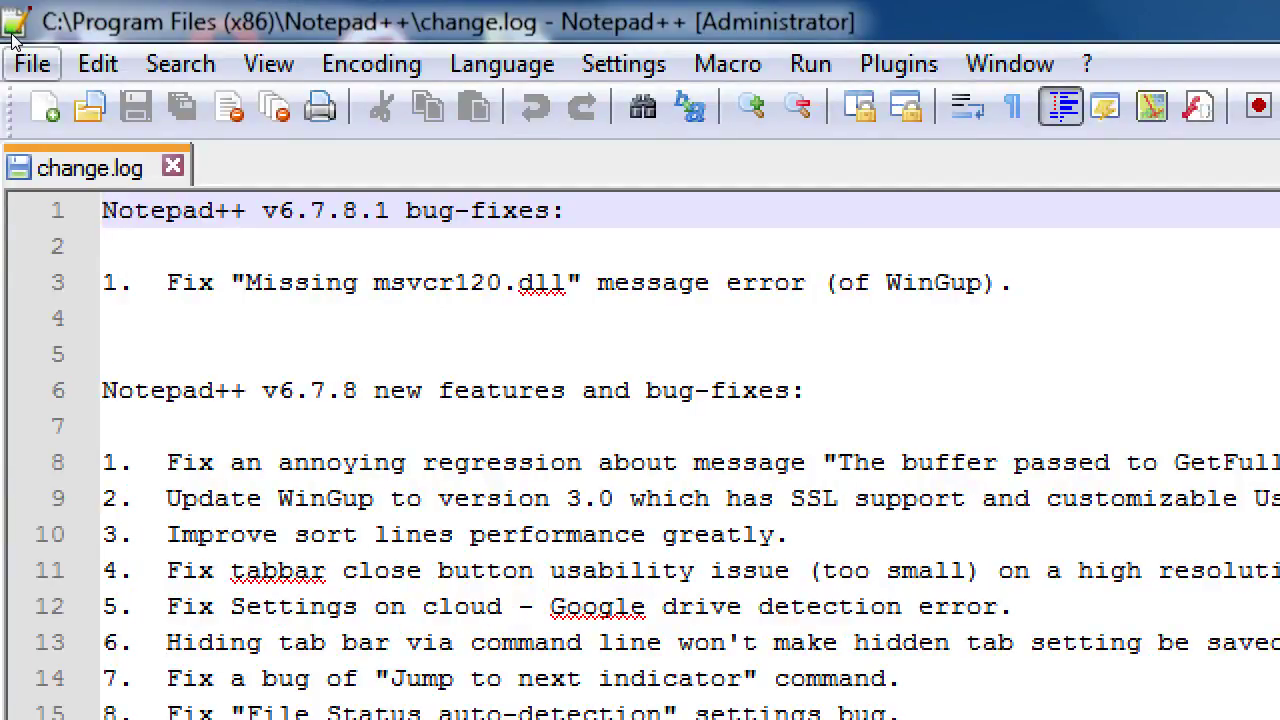
left_click(18, 50)
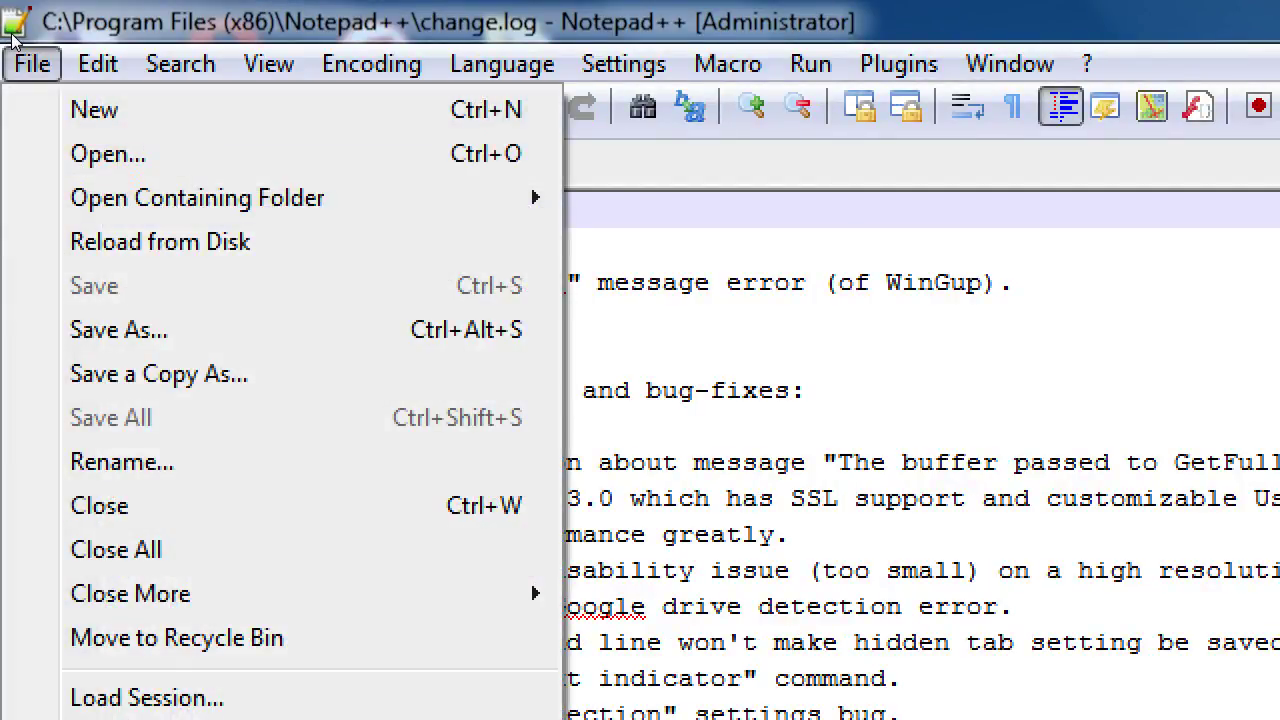
key("Down")
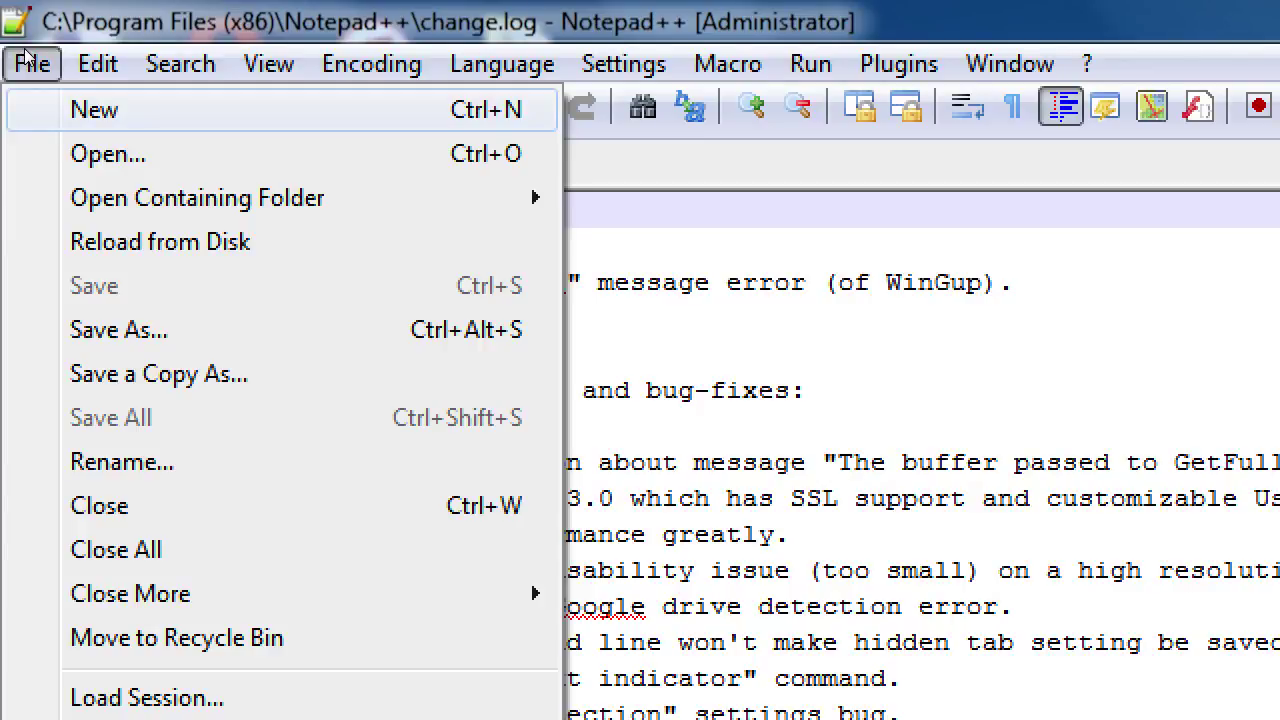
key("Return")
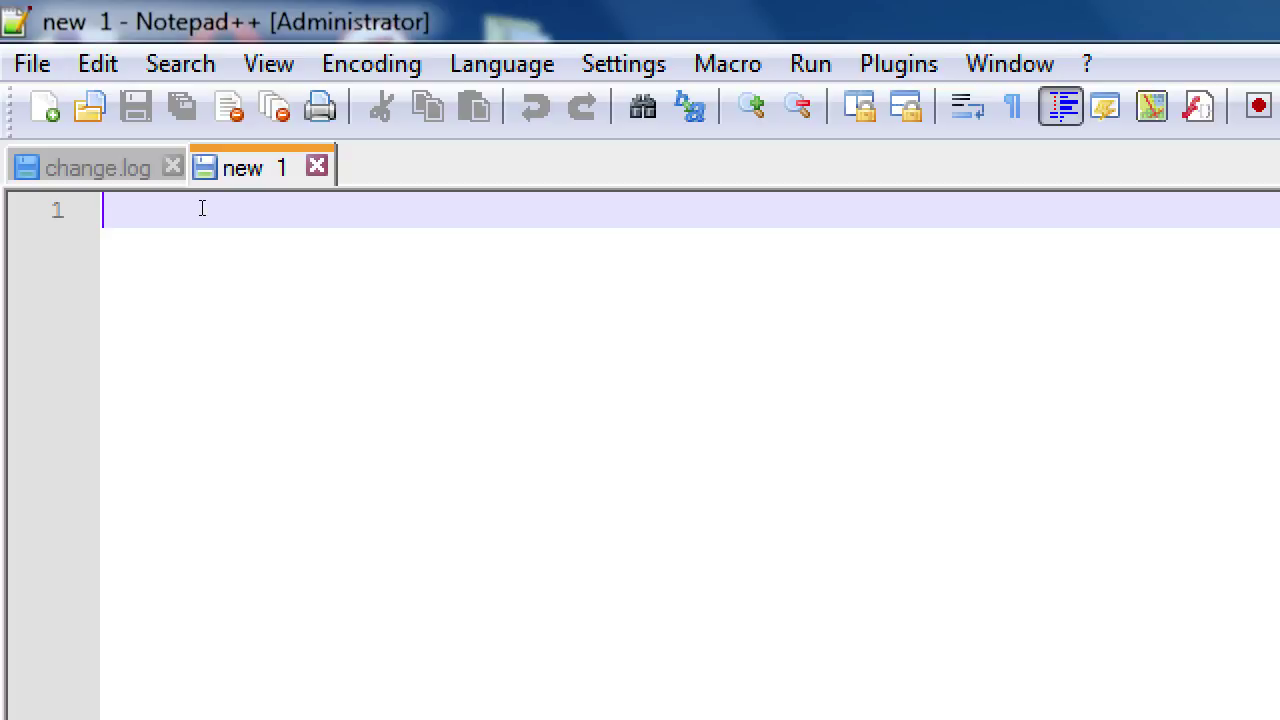
Step: Start saving the new file under a new name and browse to the Android I folder on the KING8GB (F:) drive
left_click(22, 60)
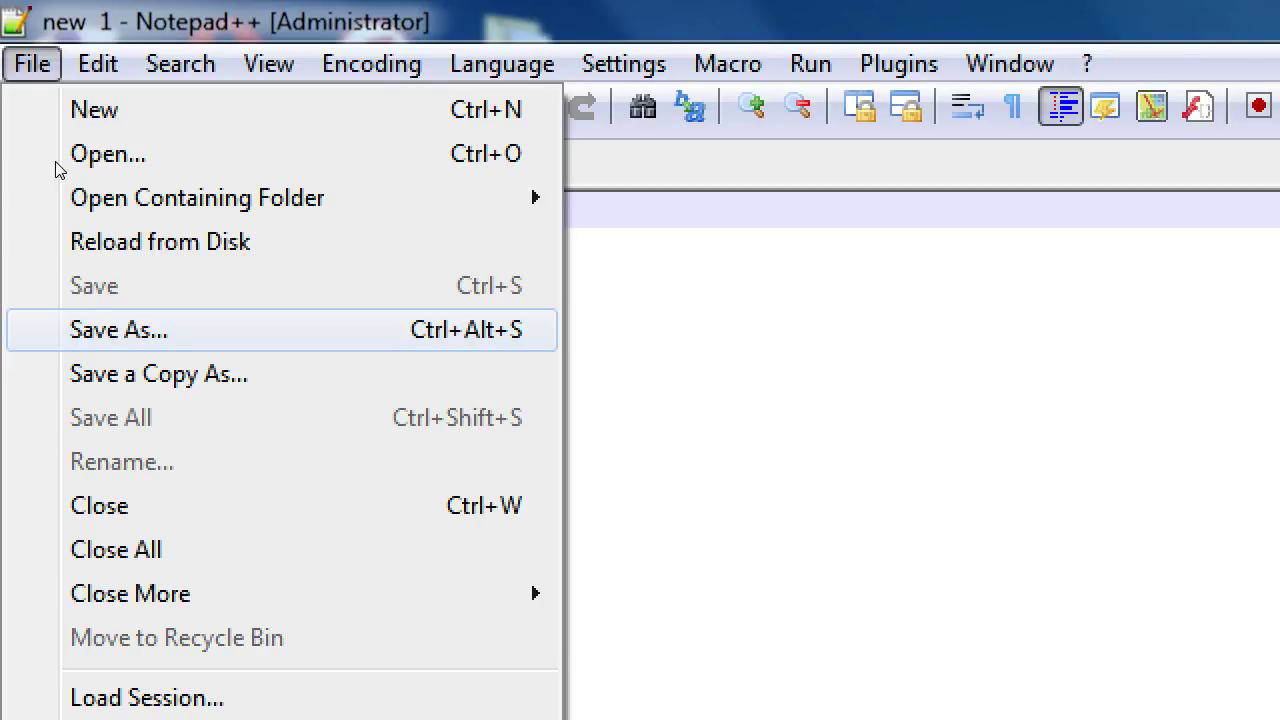
key("Return")
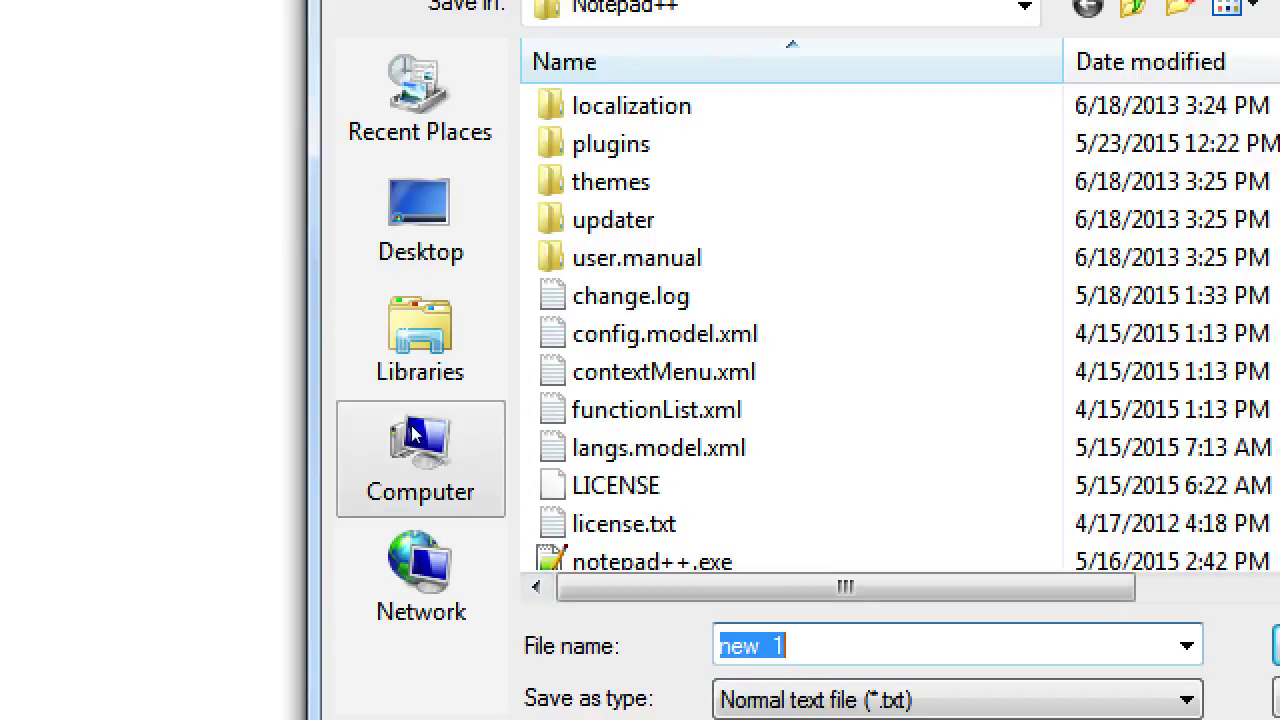
left_click(415, 432)
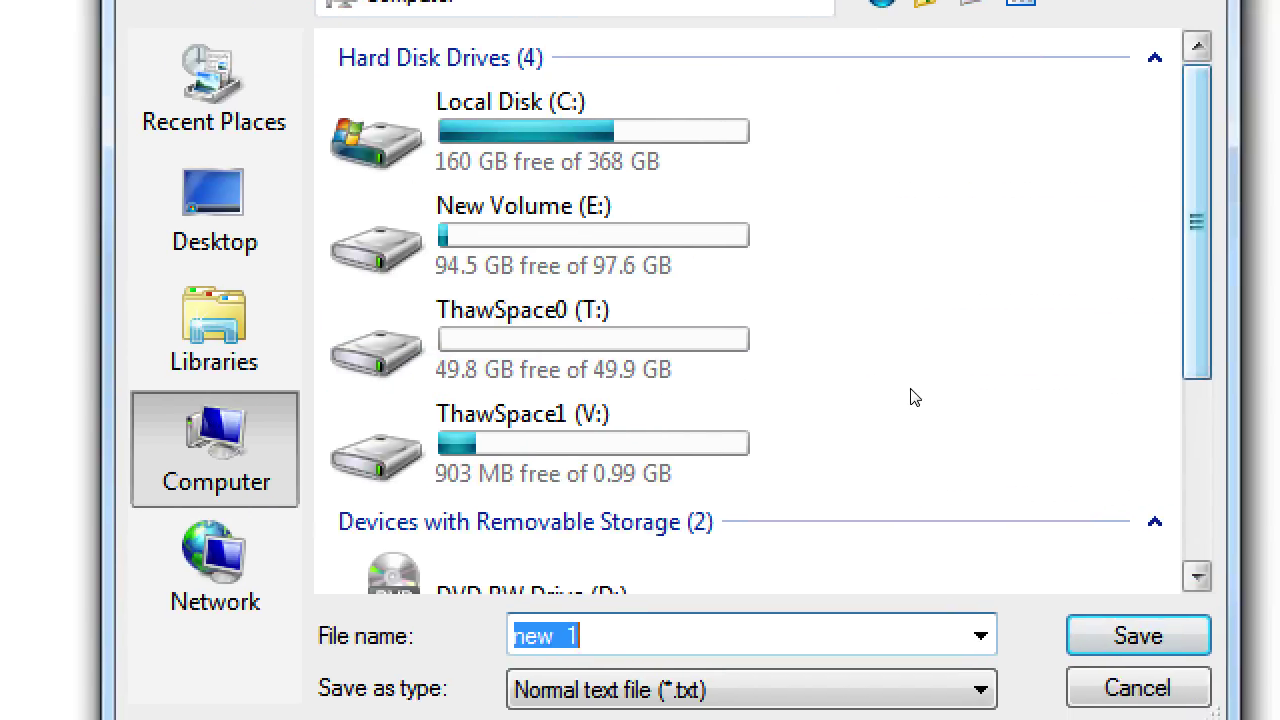
scroll(906, 423, "down", 3)
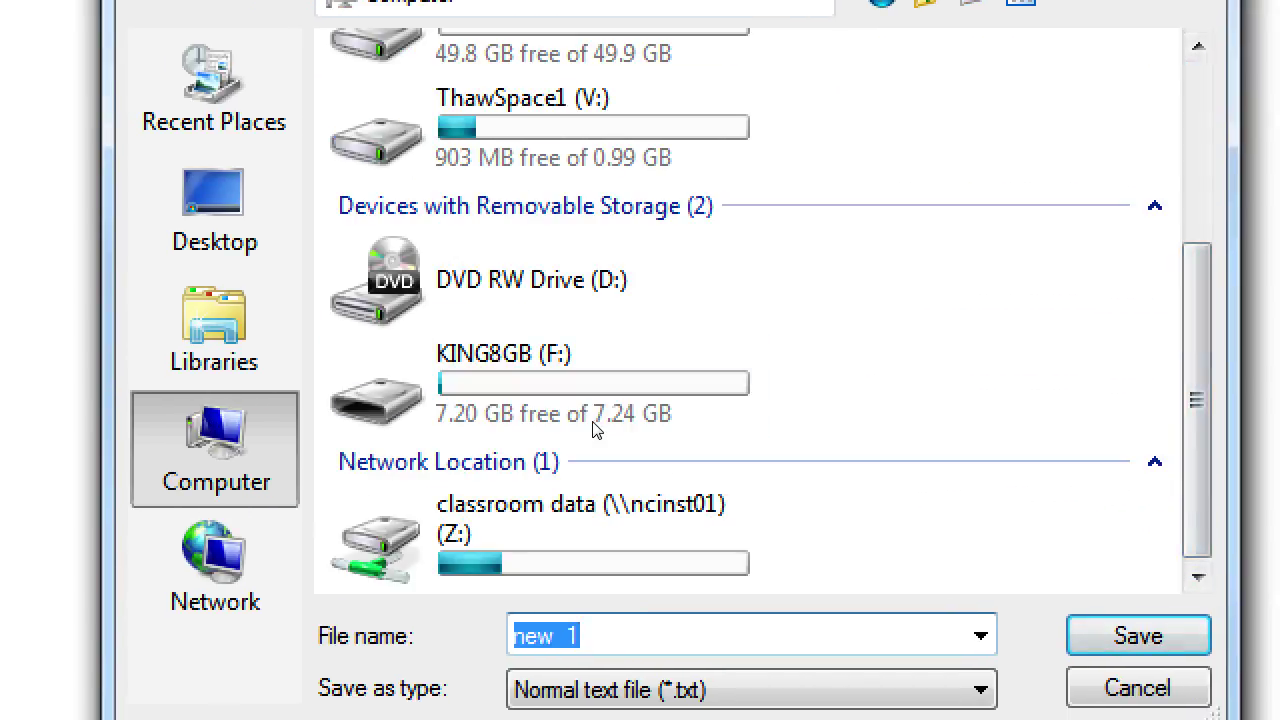
double_click(551, 414)
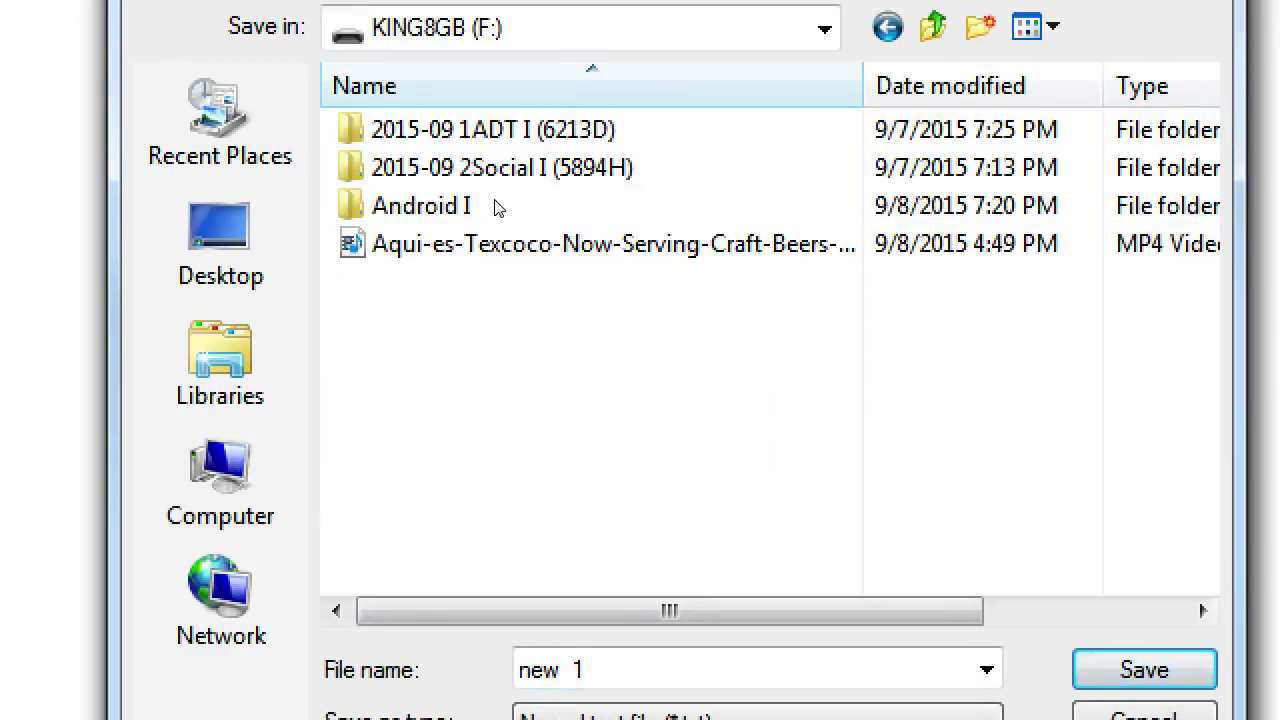
left_click(455, 207)
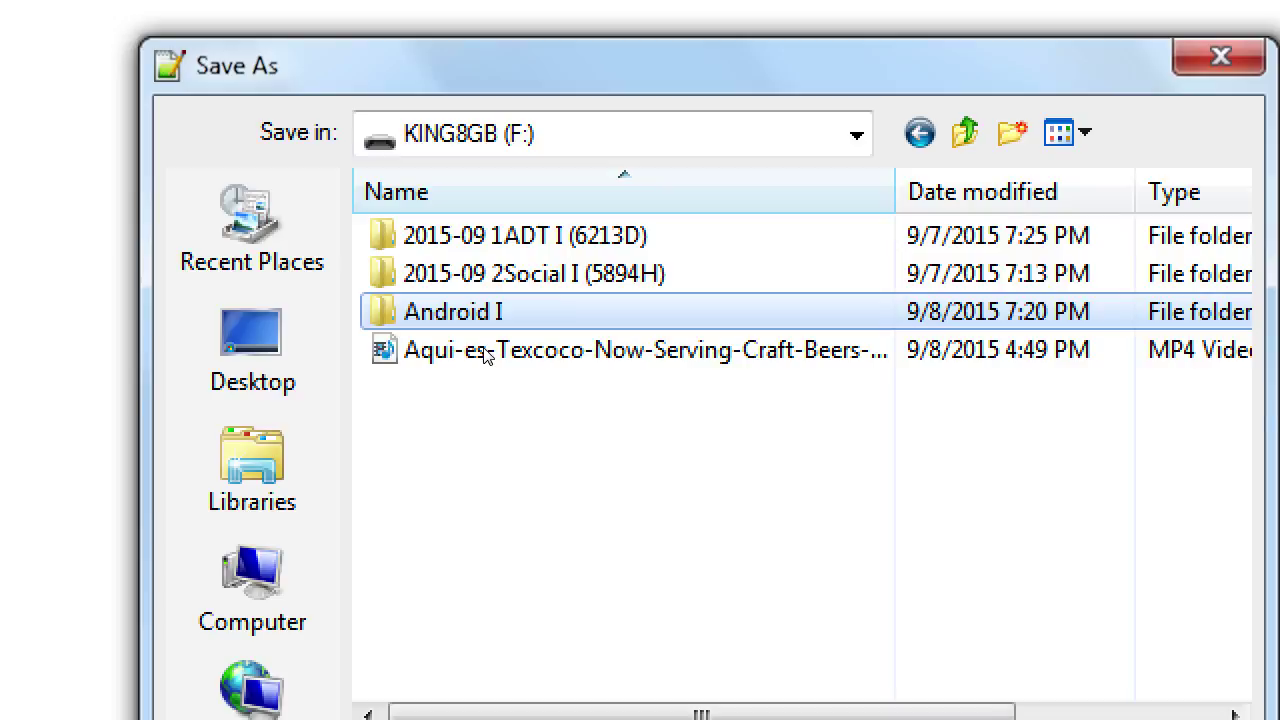
key("Return")
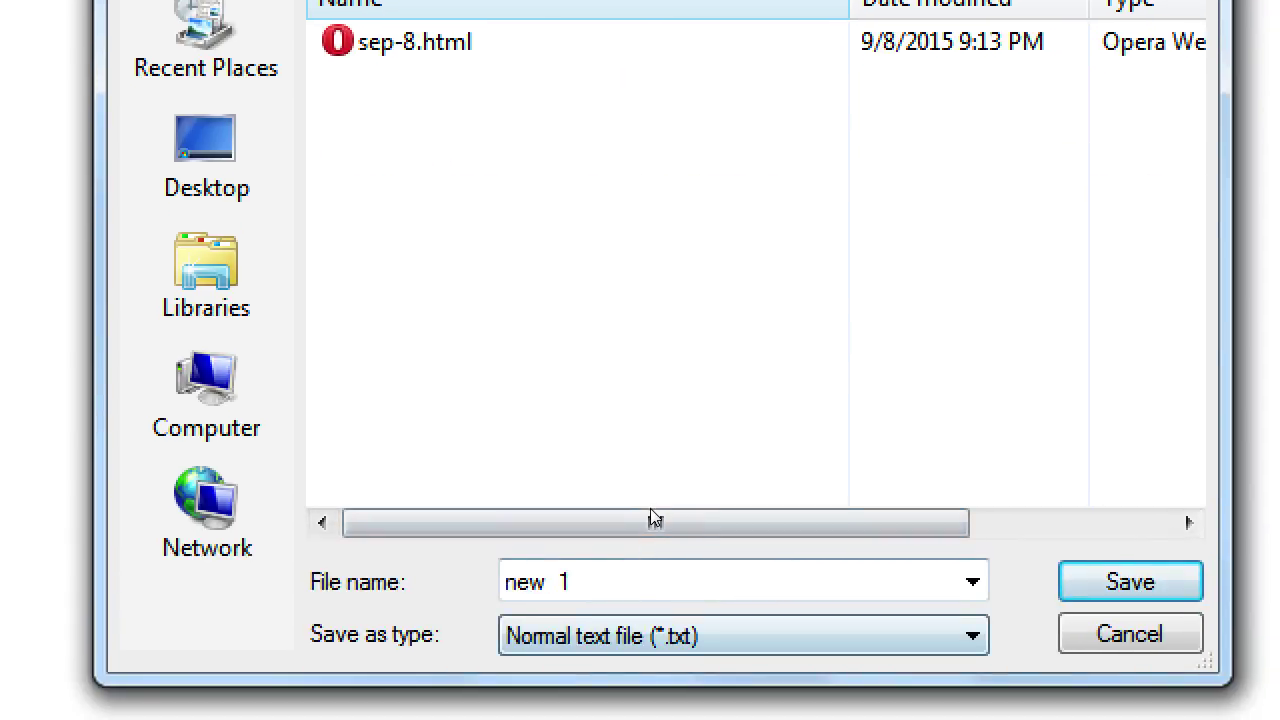
Step: Name the file sep-10, choose the Hyper Text Markup Language file type and save it
key("Tab")
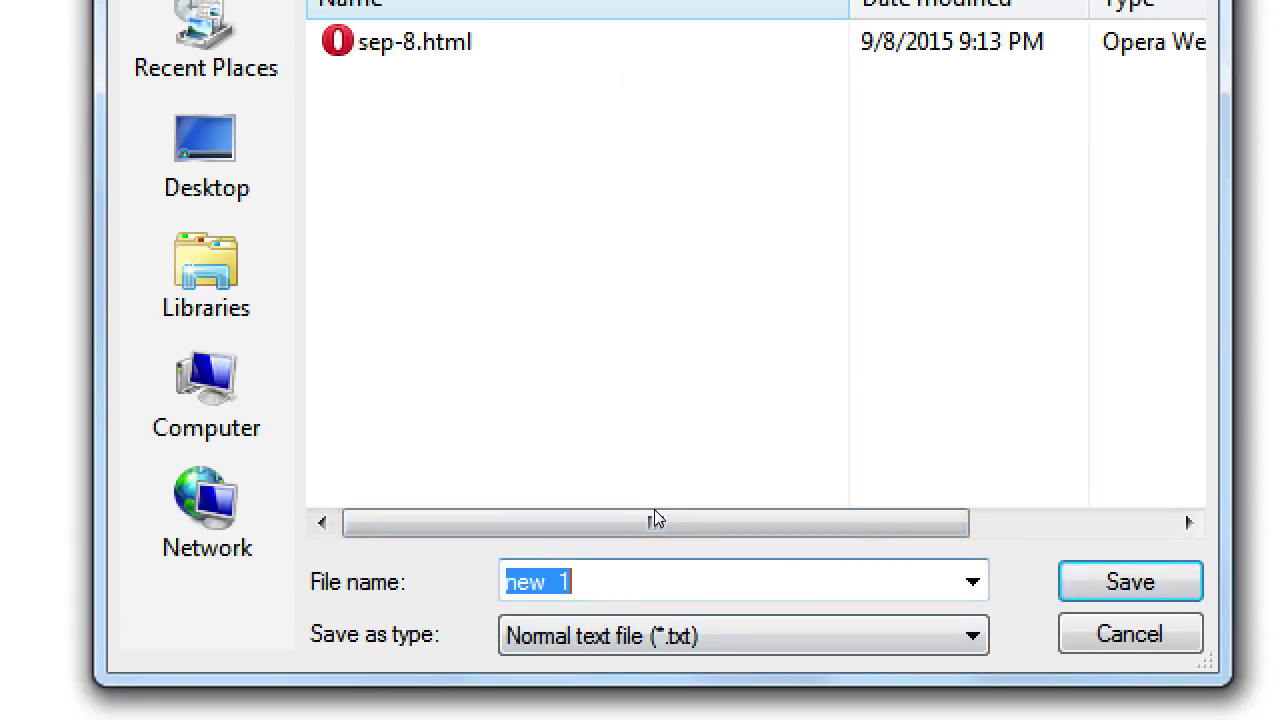
type("se")
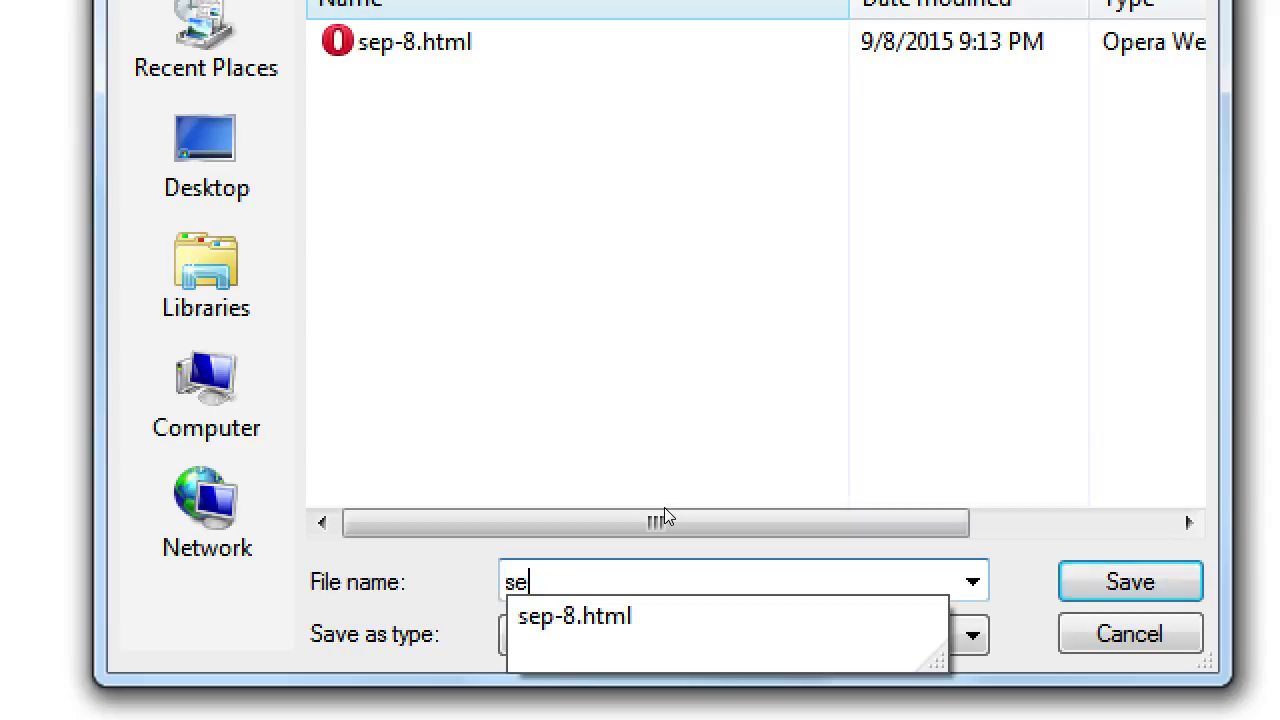
type("p-10")
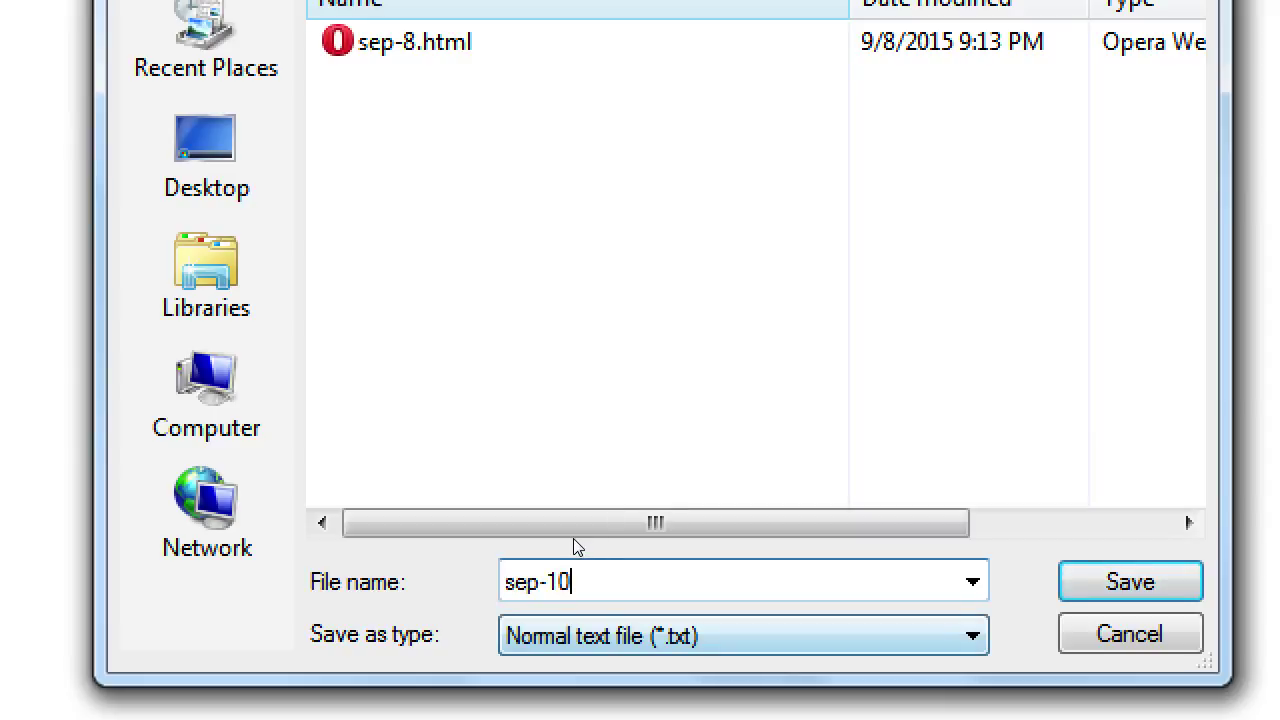
left_click(640, 636)
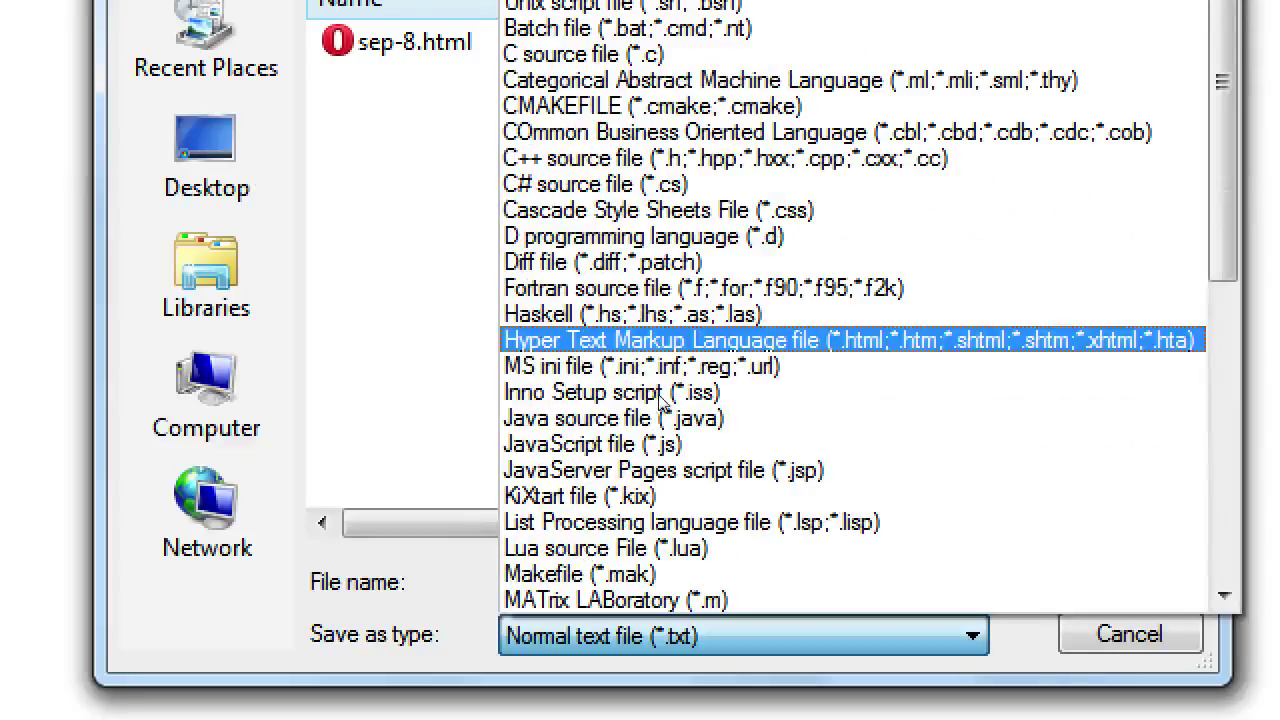
key("Up")
key("Down")
key("Return")
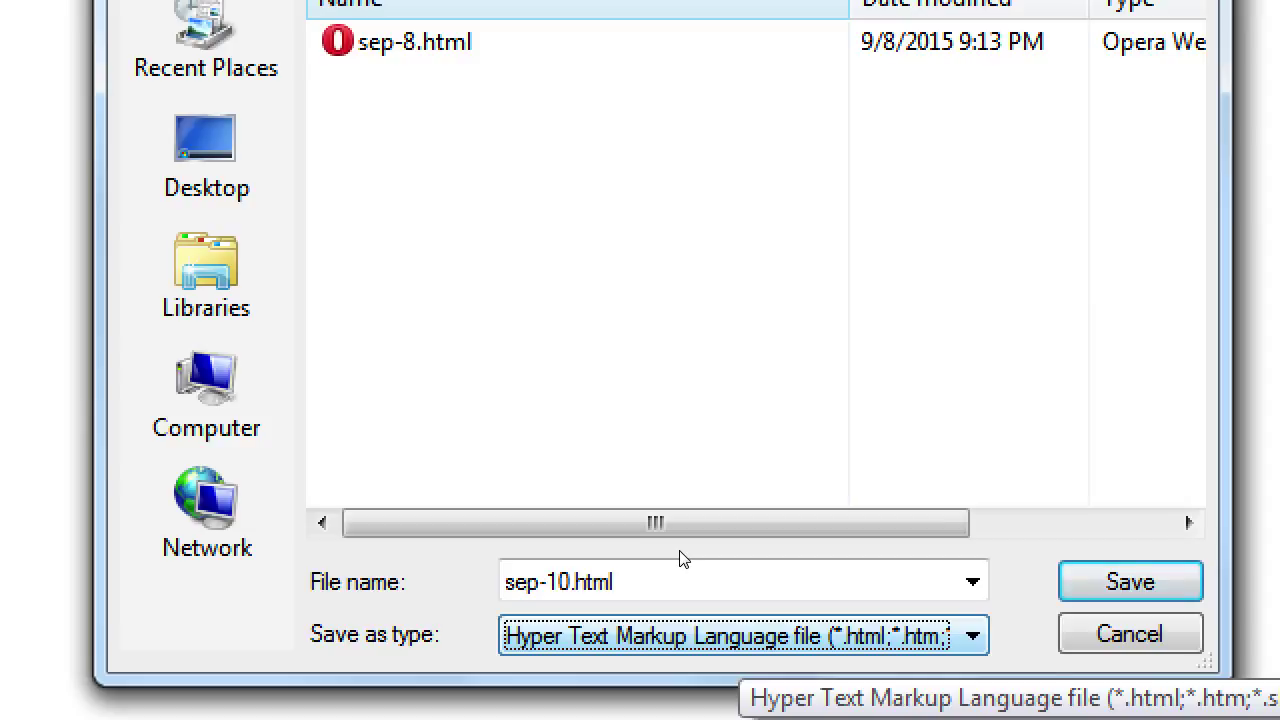
key("alt+Down")
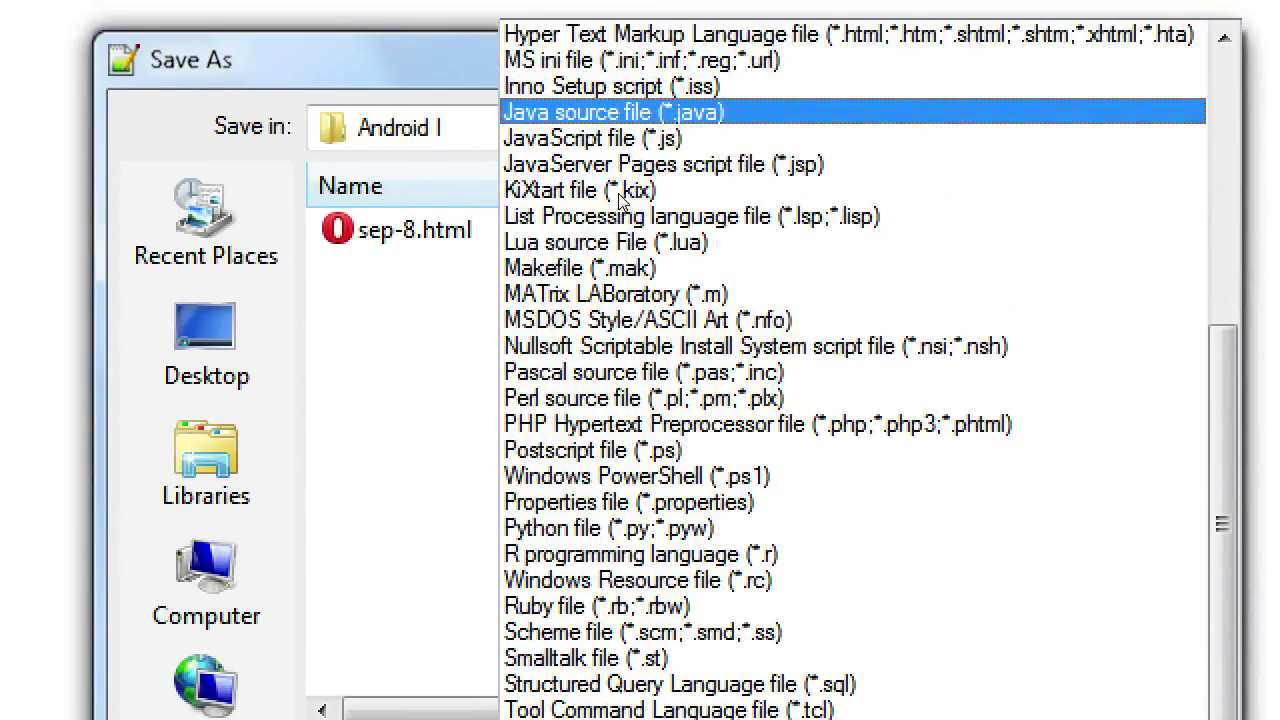
scroll(930, 205, "up", 7)
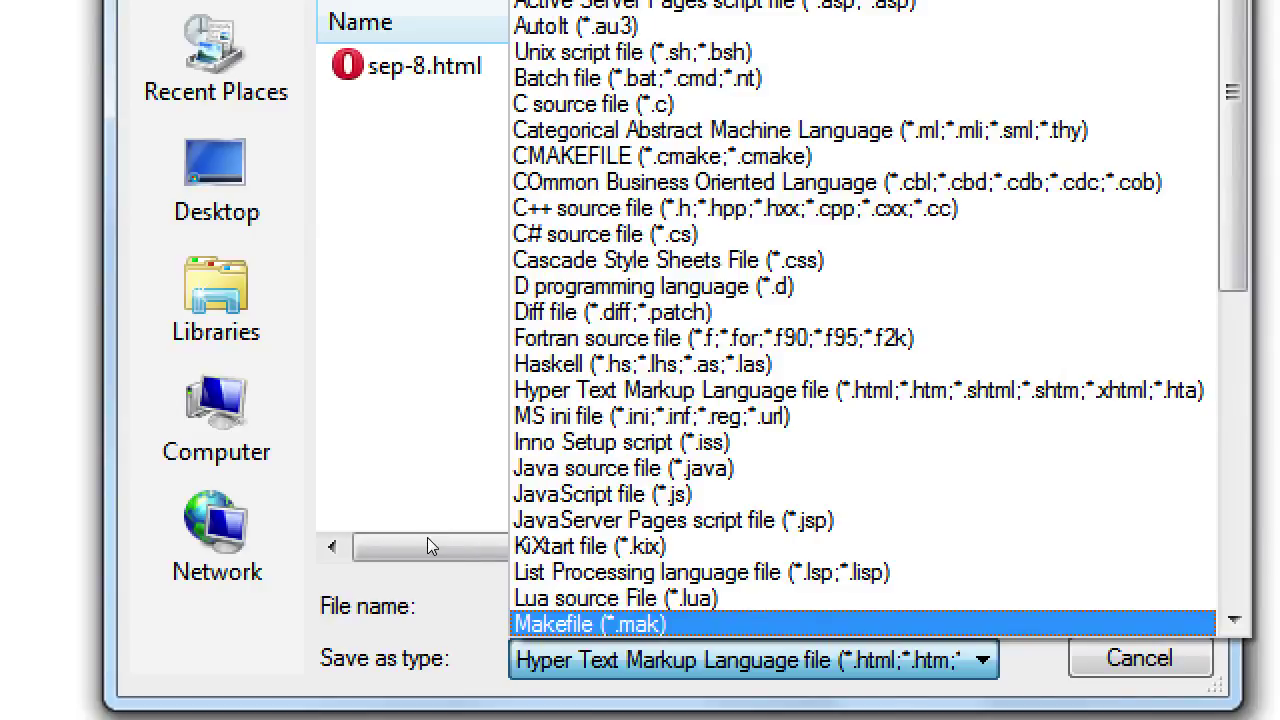
left_click(423, 547)
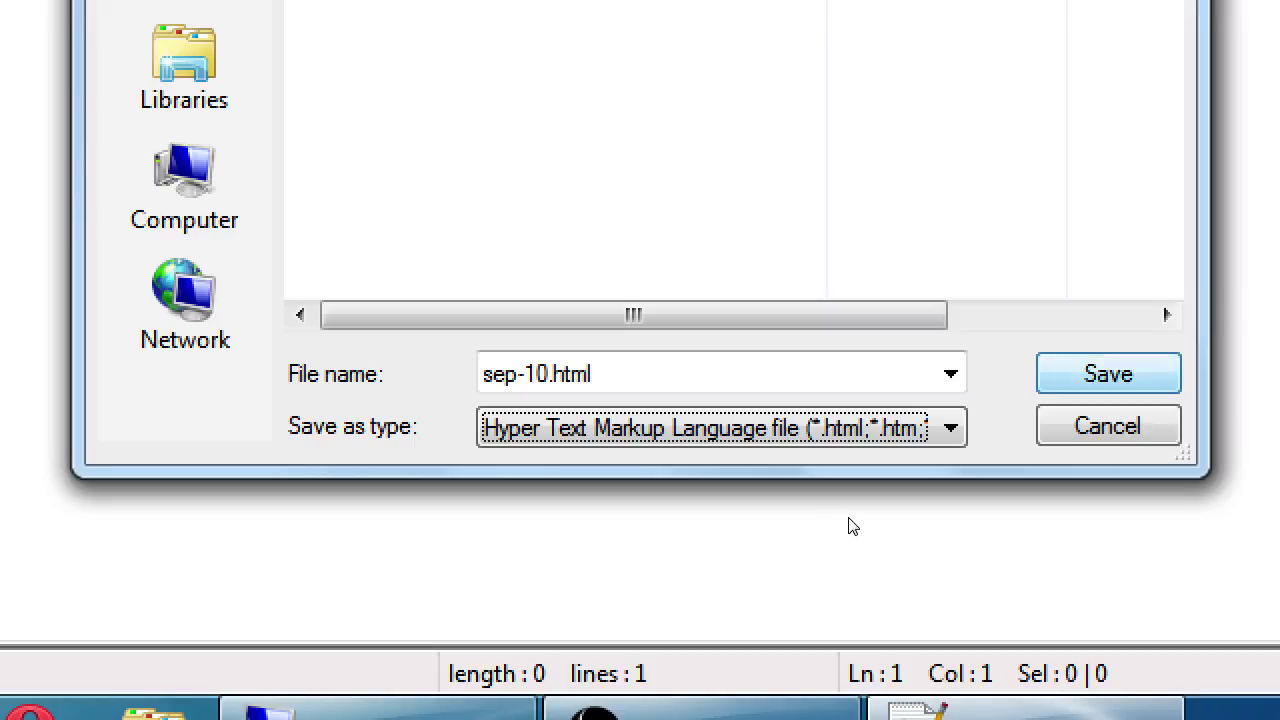
key("Return")
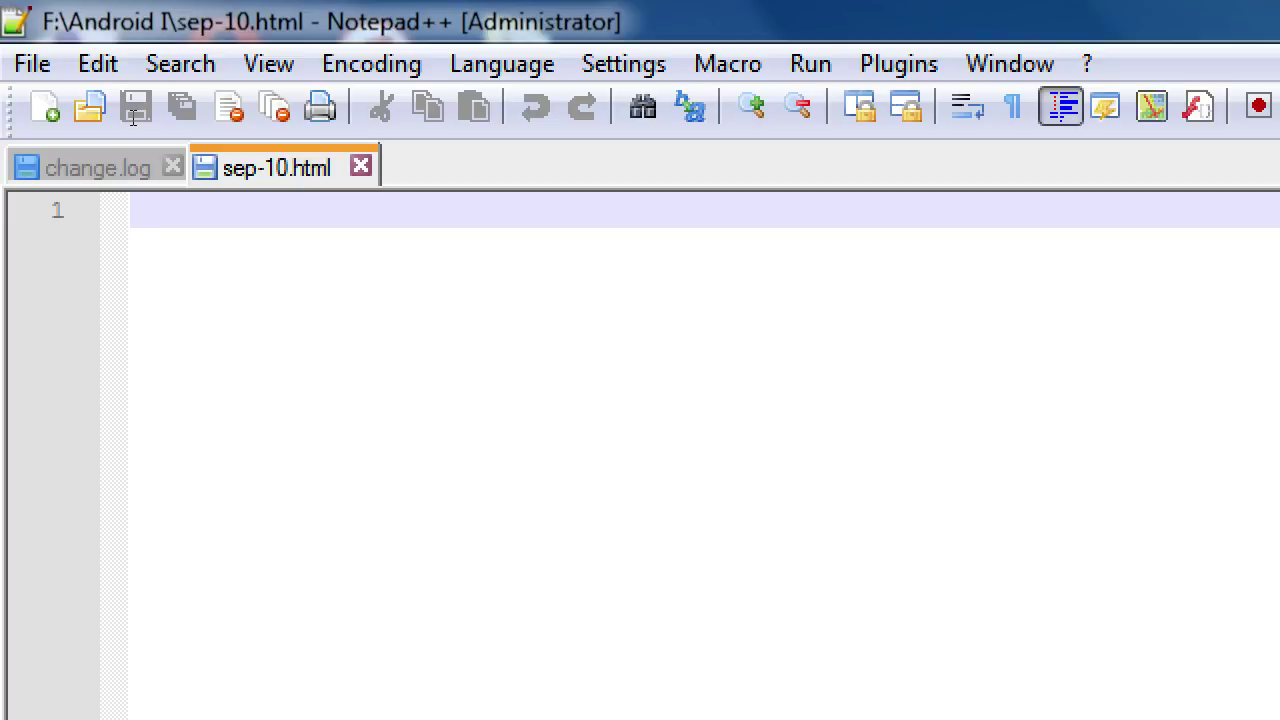
Step: Write the declaration <!doctype html> on line 1 and start a new line below it
type("<>")
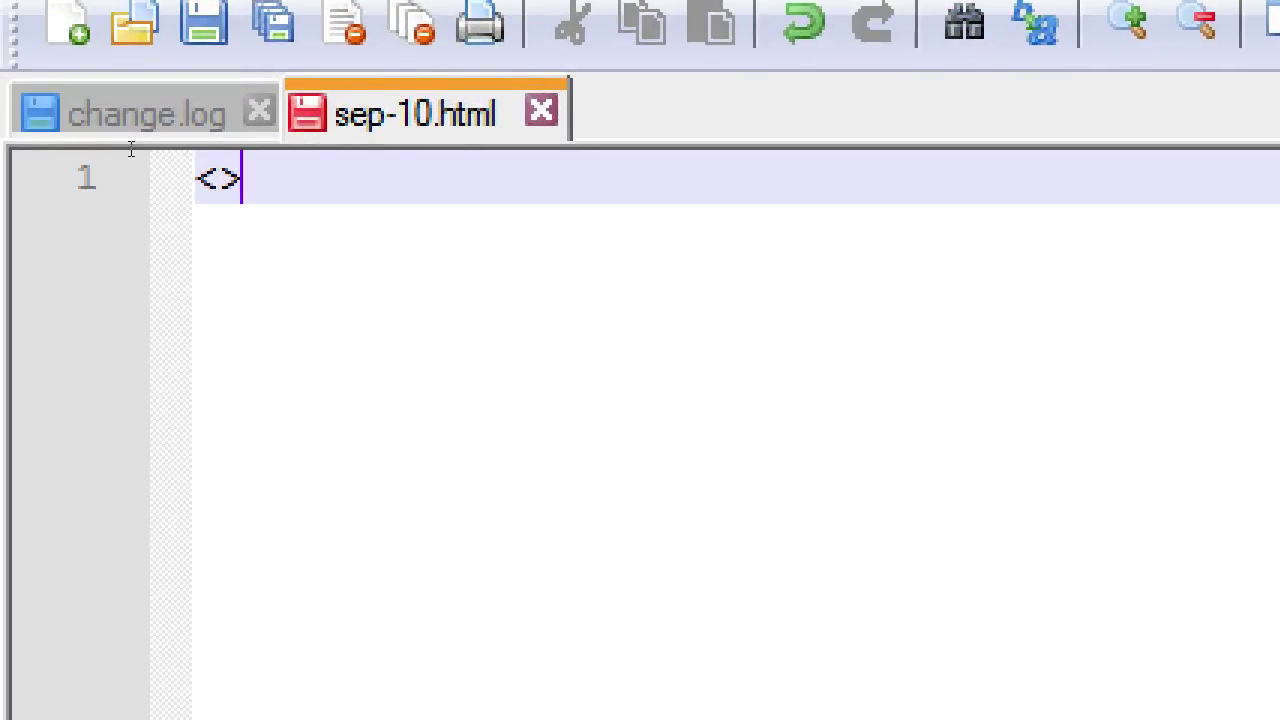
key("Left")
type("!")
type("doctype")
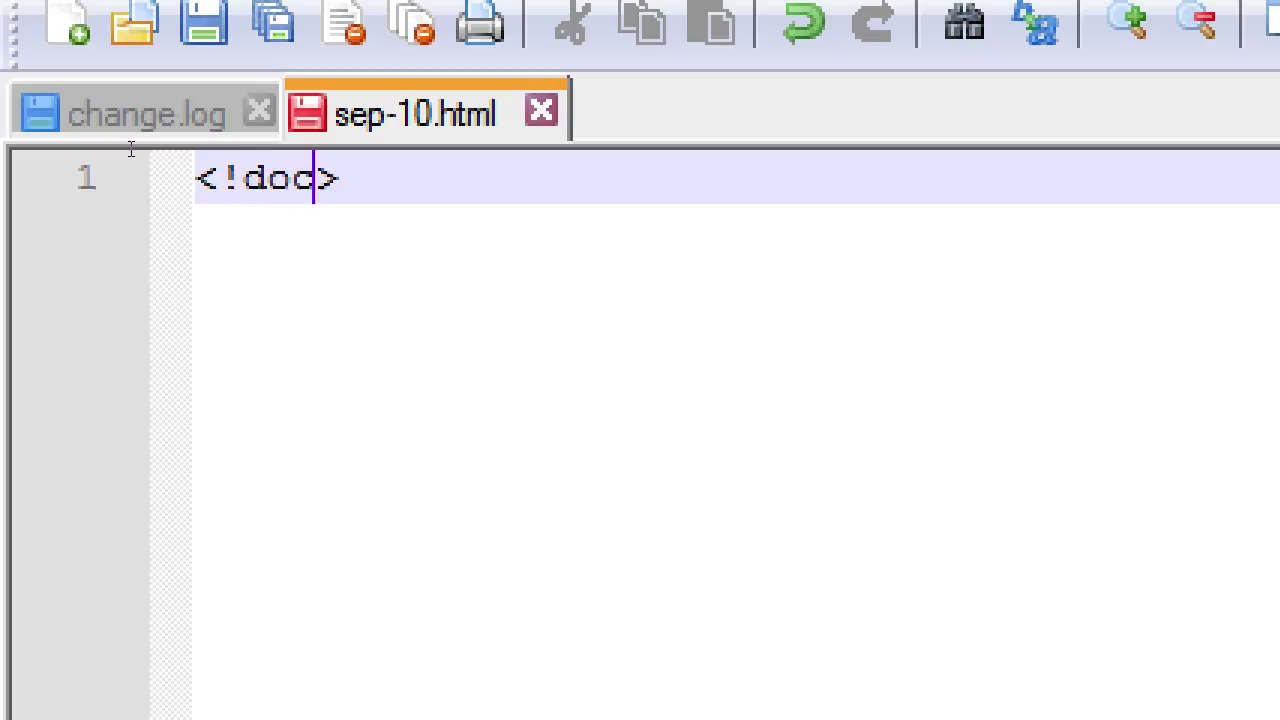
type(" html")
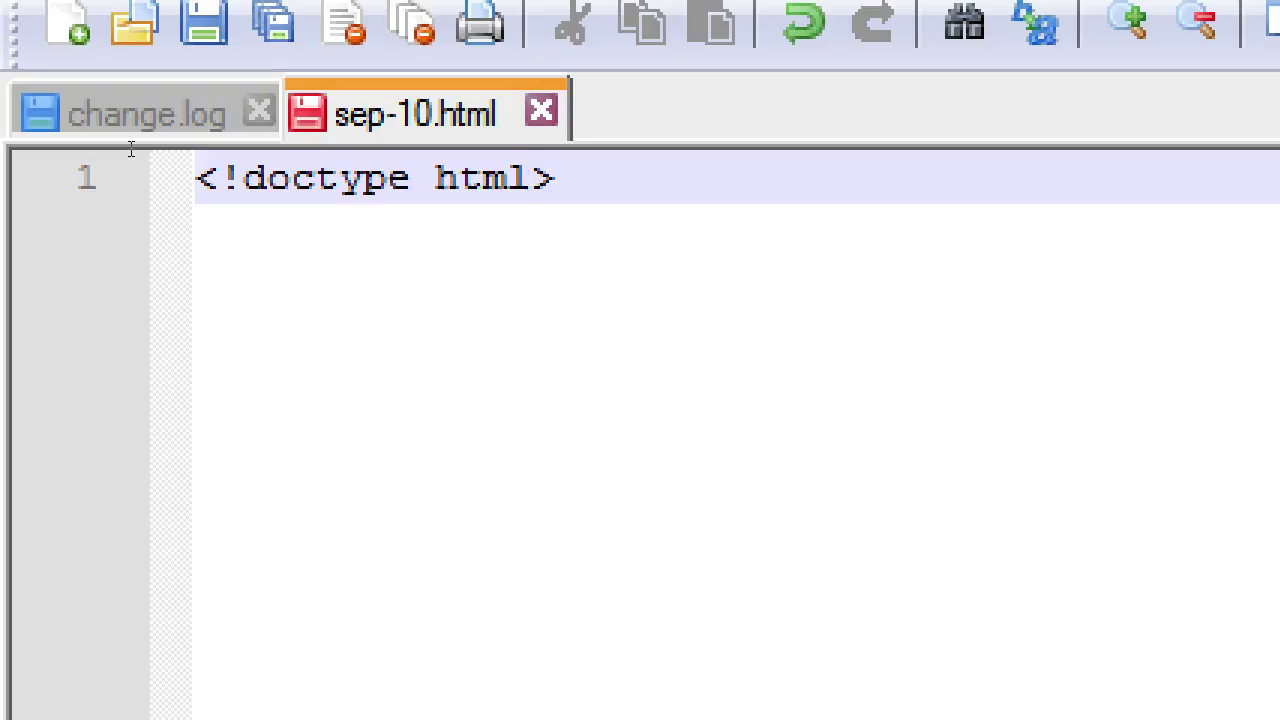
key("End")
key("Return")
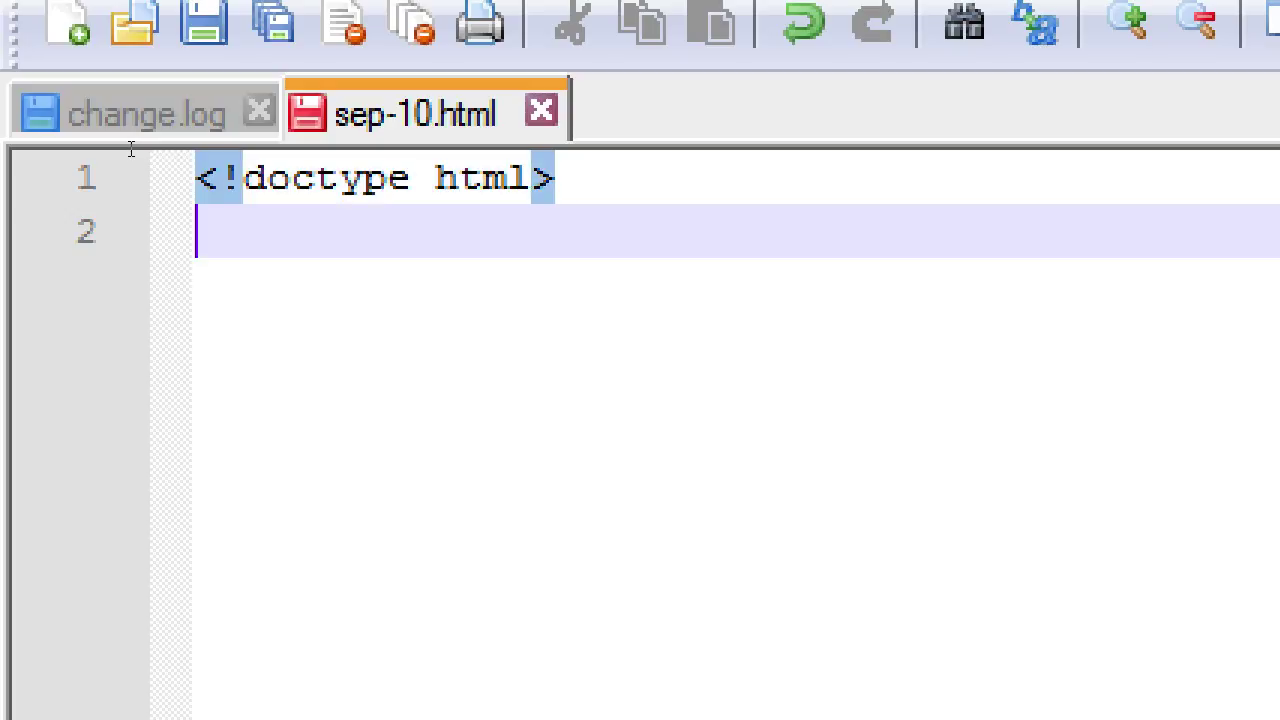